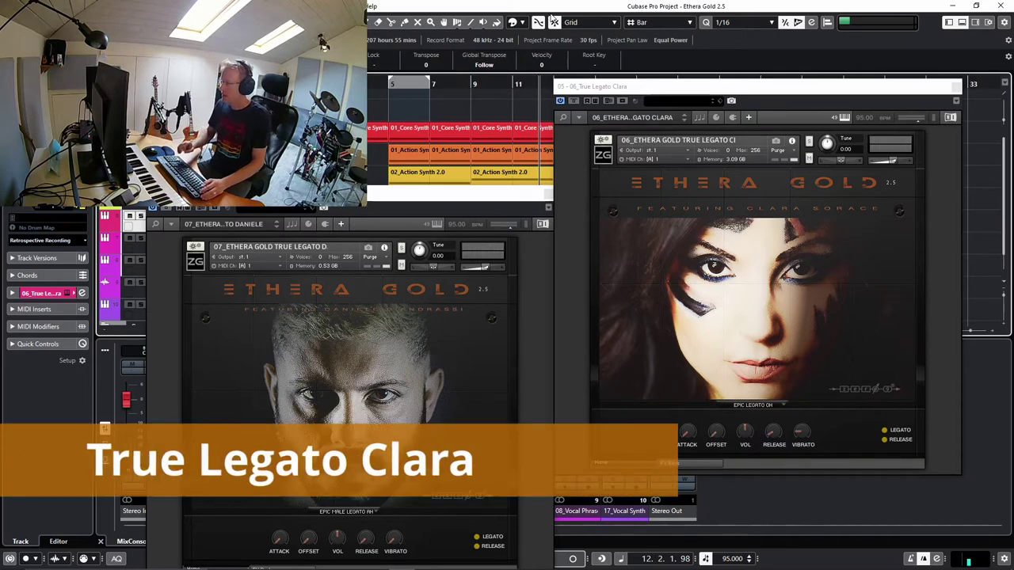
- With the Daniele instrument window closed, solo the 06_True Legato Clara track and open its bar 5 part in the Key Editor
click(548, 201)
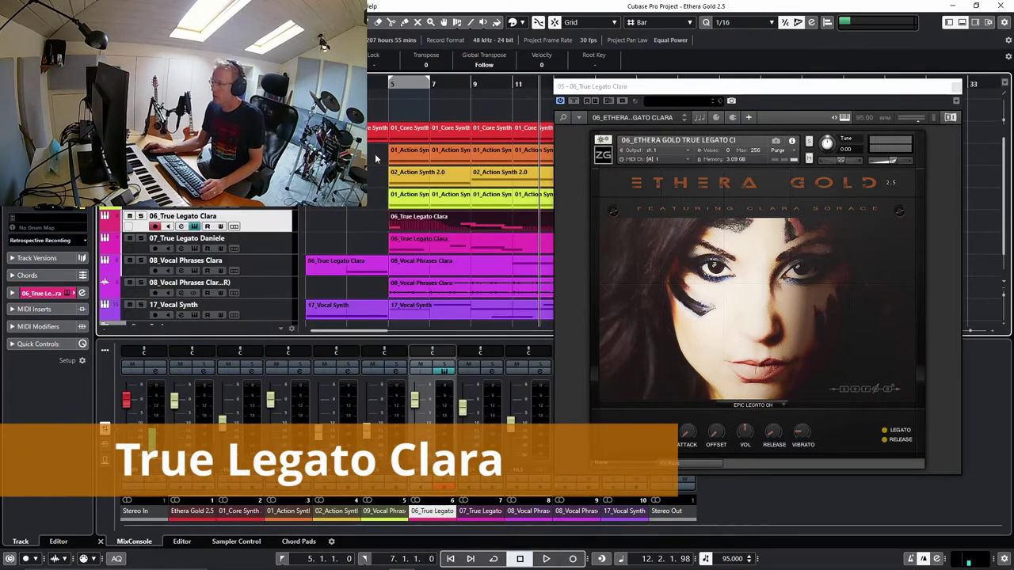
click(140, 216)
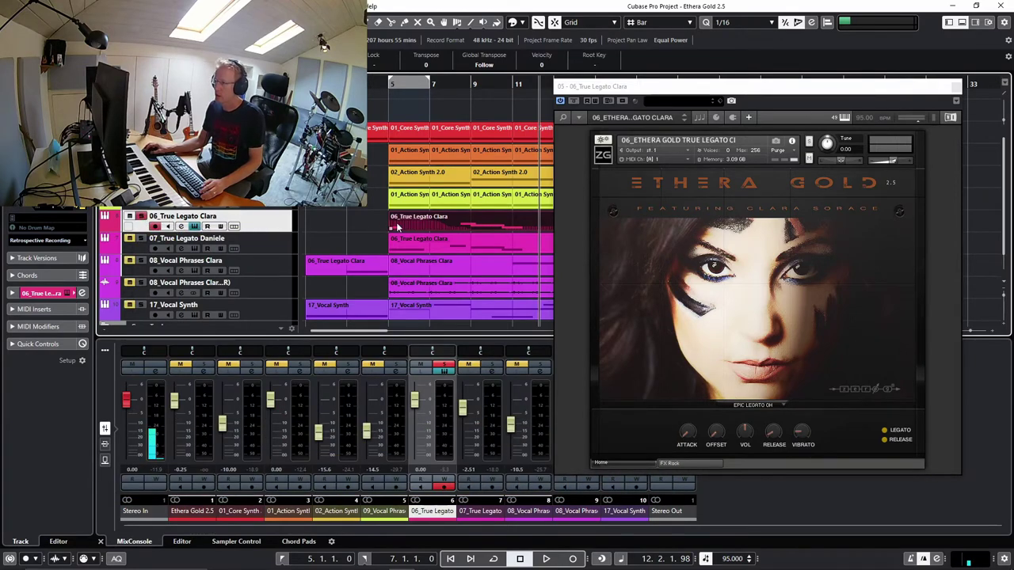
double_click(397, 228)
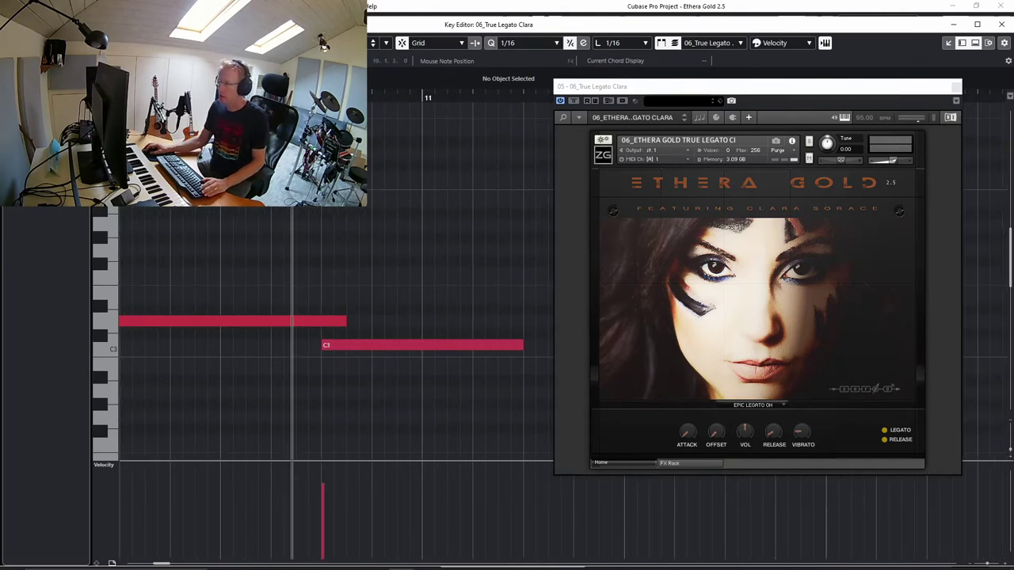
- Lower the velocities of the opening C3 and G3 notes, keeping C3 softer than G3
key(g)
key(g)
key(g)
key(g)
key(g)
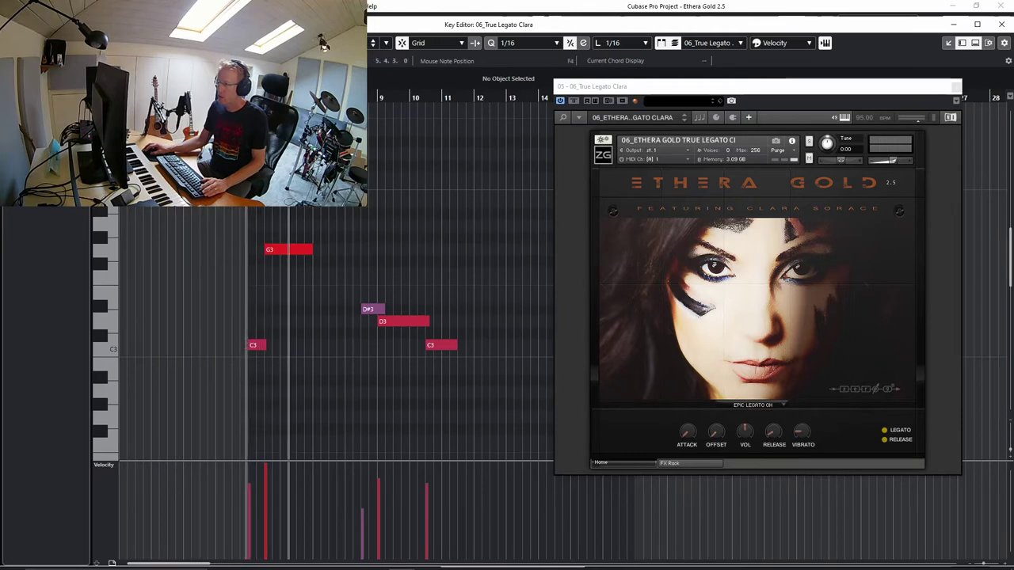
mouse_move(263, 468)
mouse_down()
mouse_move(253, 509)
mouse_move(275, 485)
mouse_up()
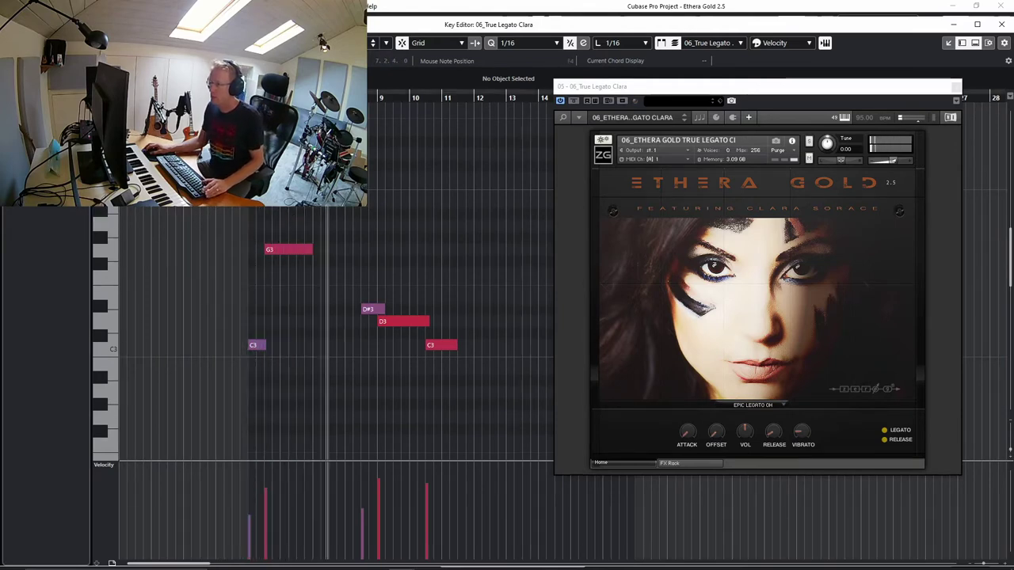
- Set the G3 note's velocity very low and raise the first C3 note's velocity well above it
key(h)
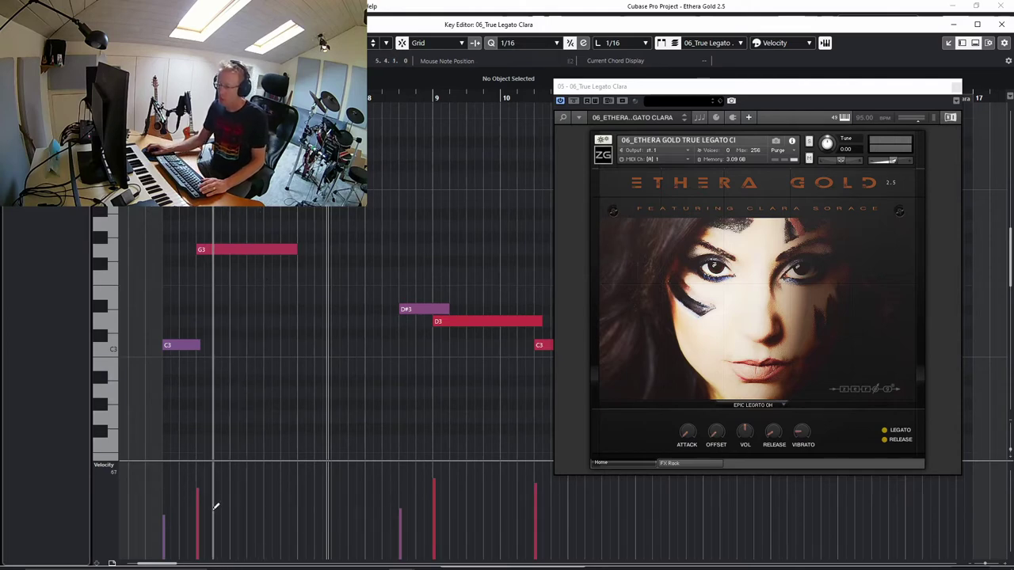
drag(207, 502, 203, 536)
drag(174, 504, 167, 493)
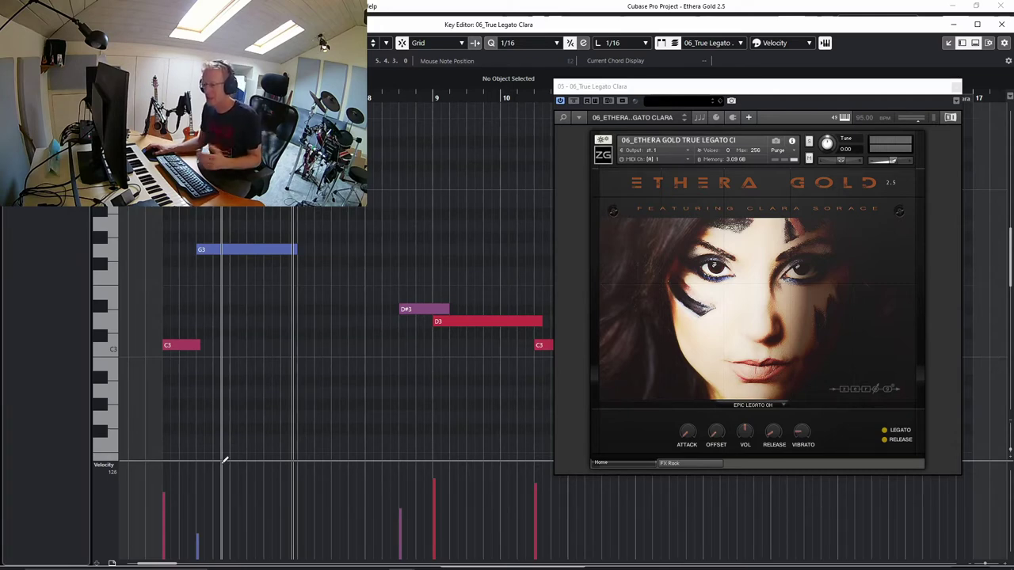
- Show the CC 64 (Sustain) data, draw a curve peaking at the start of G3 and dipping before bar 8, and play it
click(111, 467)
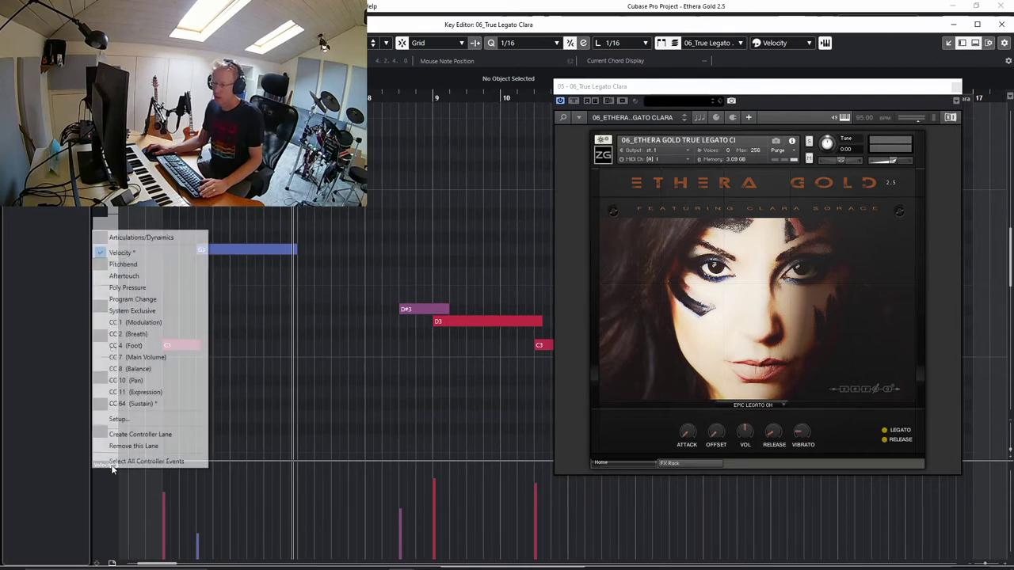
click(133, 403)
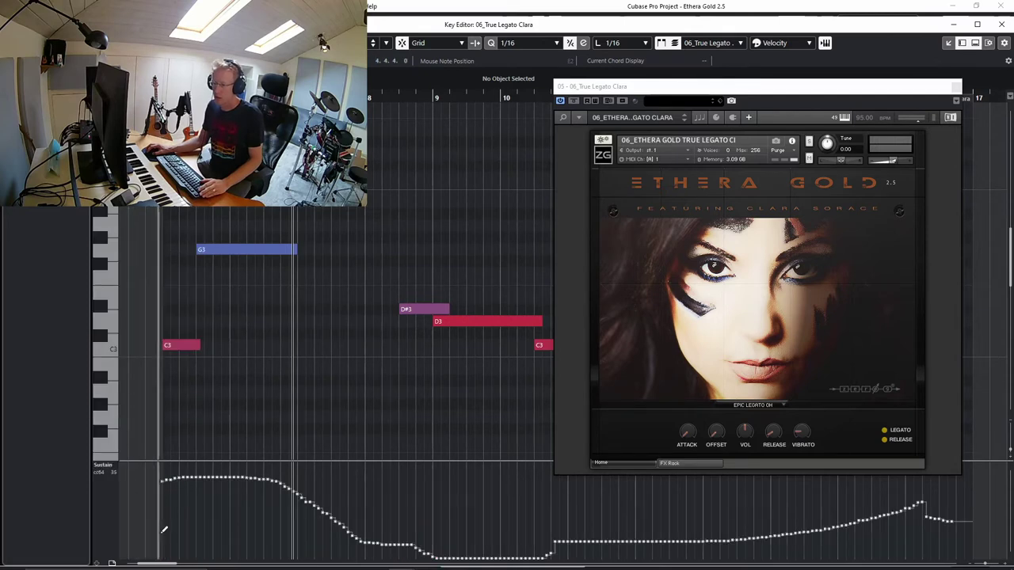
mouse_move(164, 529)
mouse_down()
mouse_move(182, 497)
mouse_move(224, 478)
mouse_move(270, 523)
mouse_move(348, 522)
mouse_up()
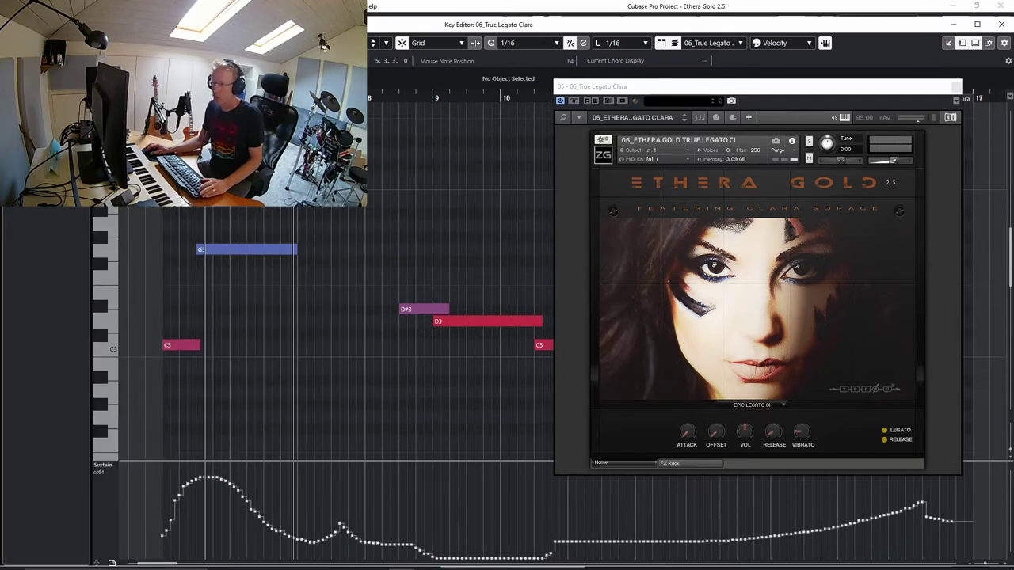
key(space)
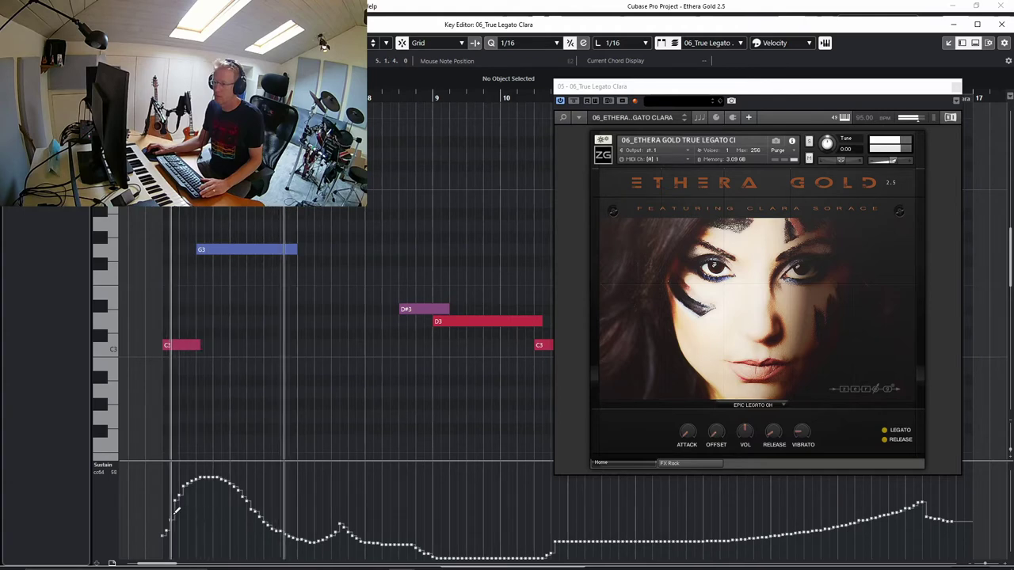
- Redraw the sustain curve as a slow swell peaking near the end of G3 and falling away, and return the controller lane to Velocity
mouse_move(168, 488)
mouse_down()
mouse_move(198, 503)
mouse_move(342, 523)
mouse_up()
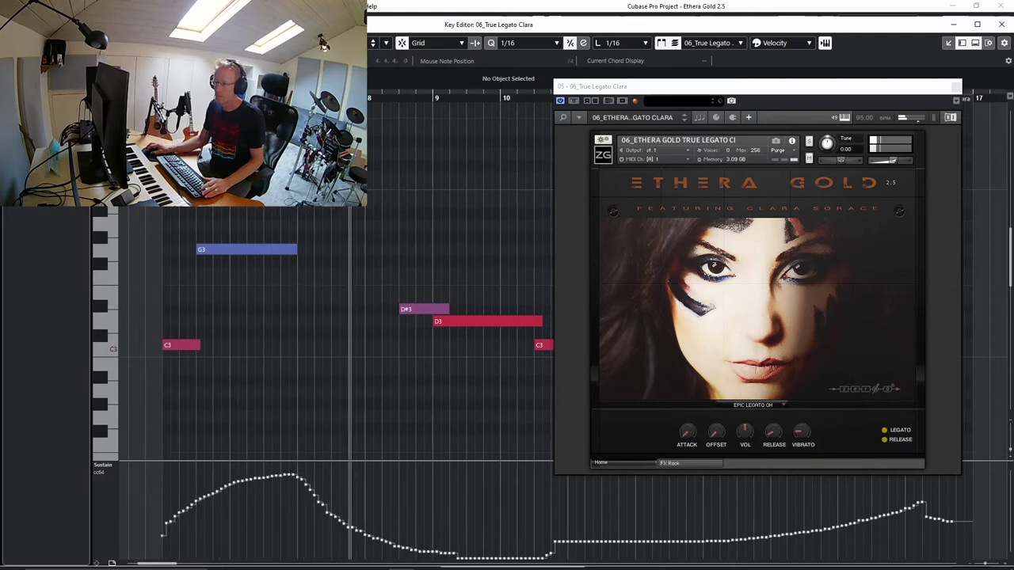
click(108, 466)
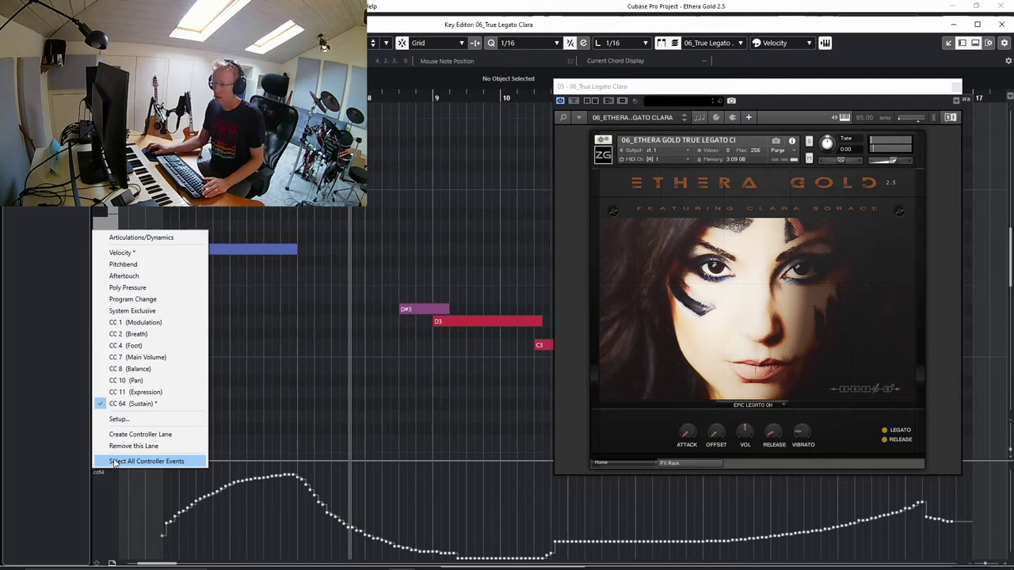
click(119, 252)
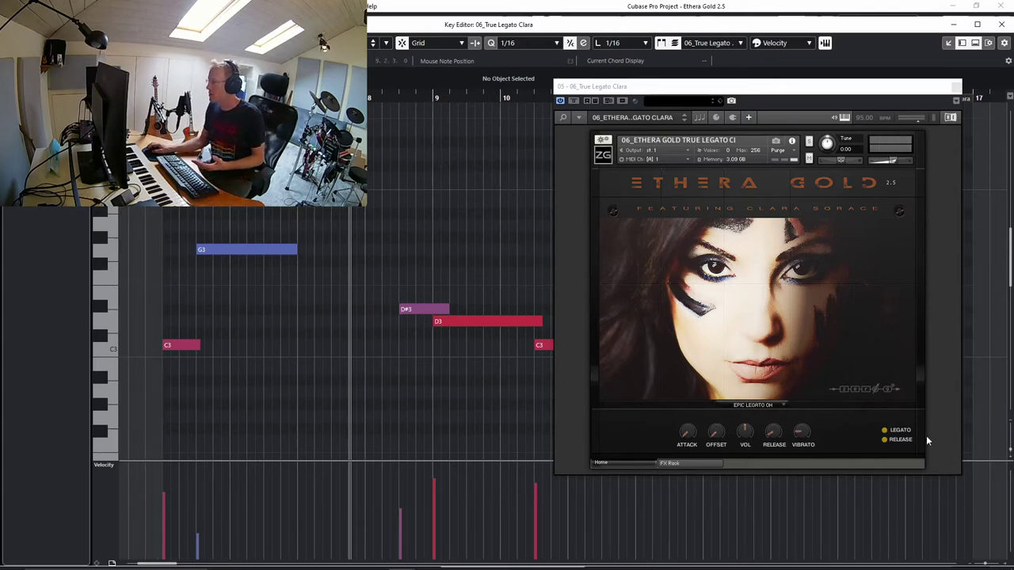
- Try the Clara instrument's RELEASE switch and set its RELEASE amount slightly above the middle
click(884, 440)
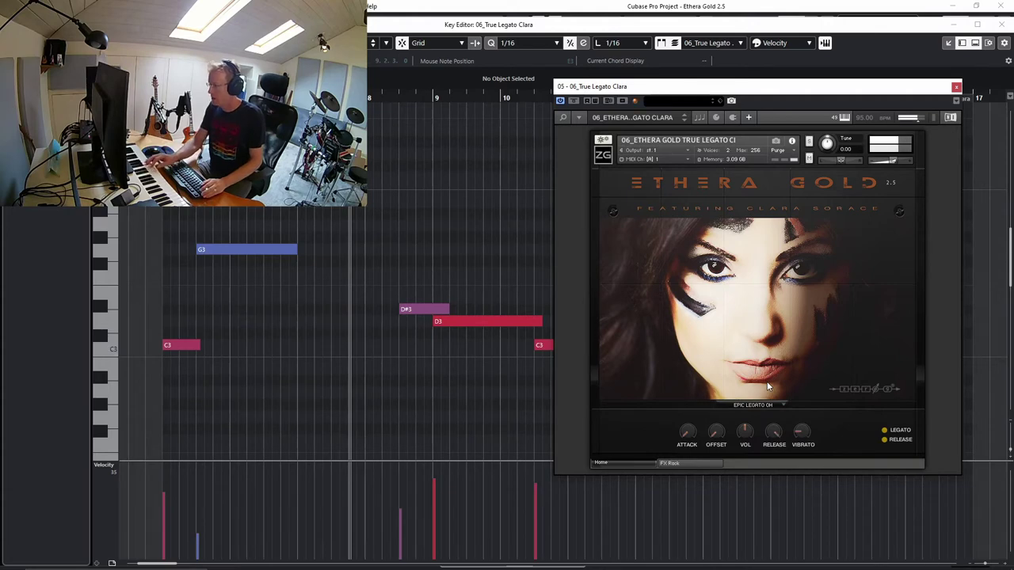
drag(776, 434, 772, 450)
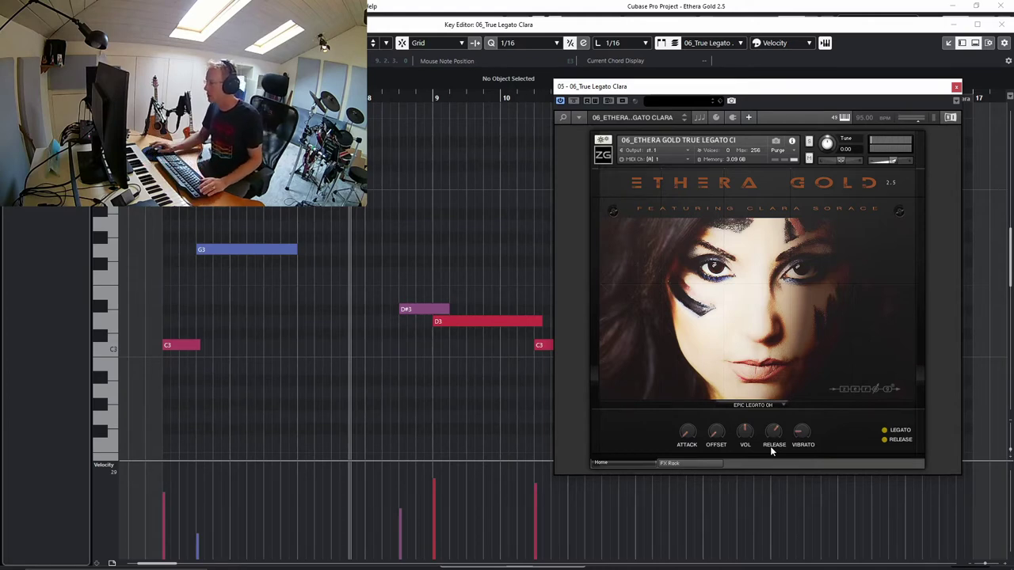
- Audition the EPIC LEGATO AH, EH, MM and UH vowels in the Clara instrument and return to EPIC LEGATO OH
click(784, 404)
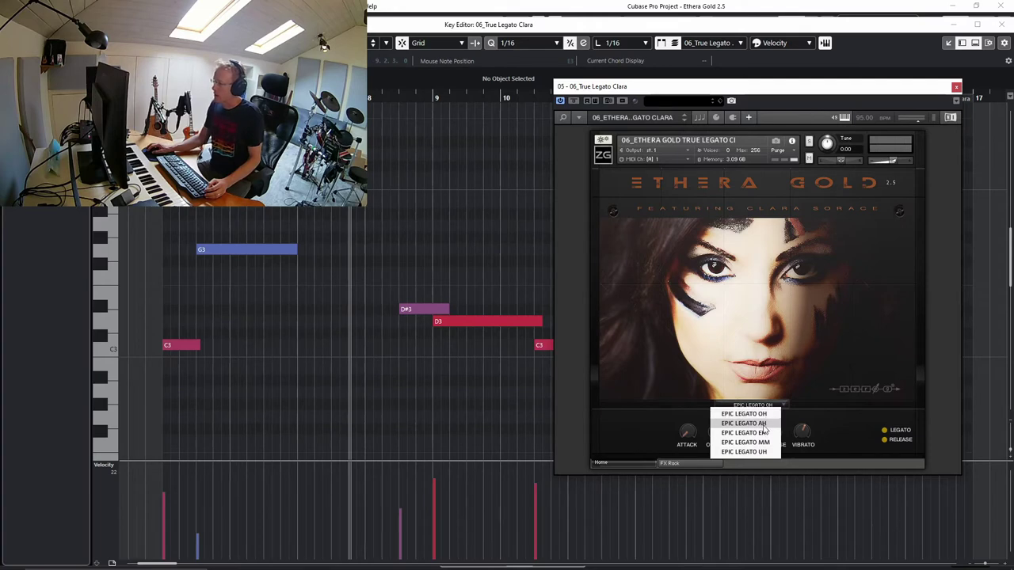
click(761, 424)
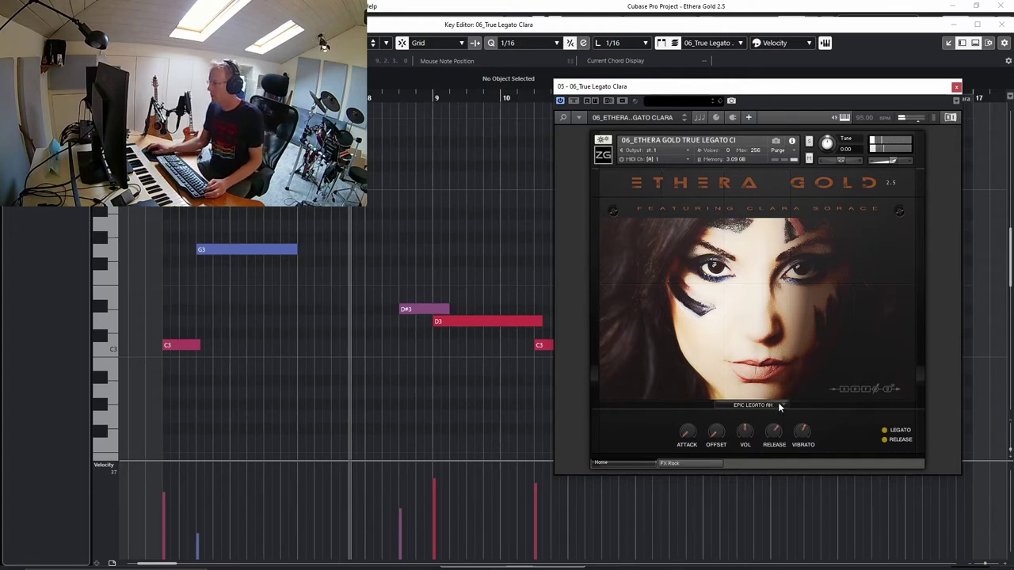
click(781, 406)
click(773, 434)
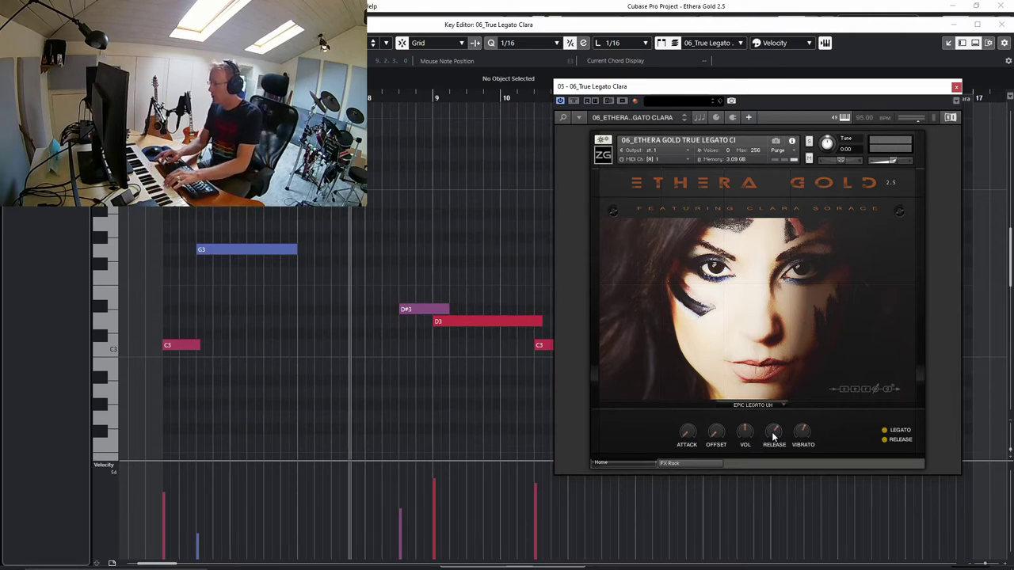
click(776, 406)
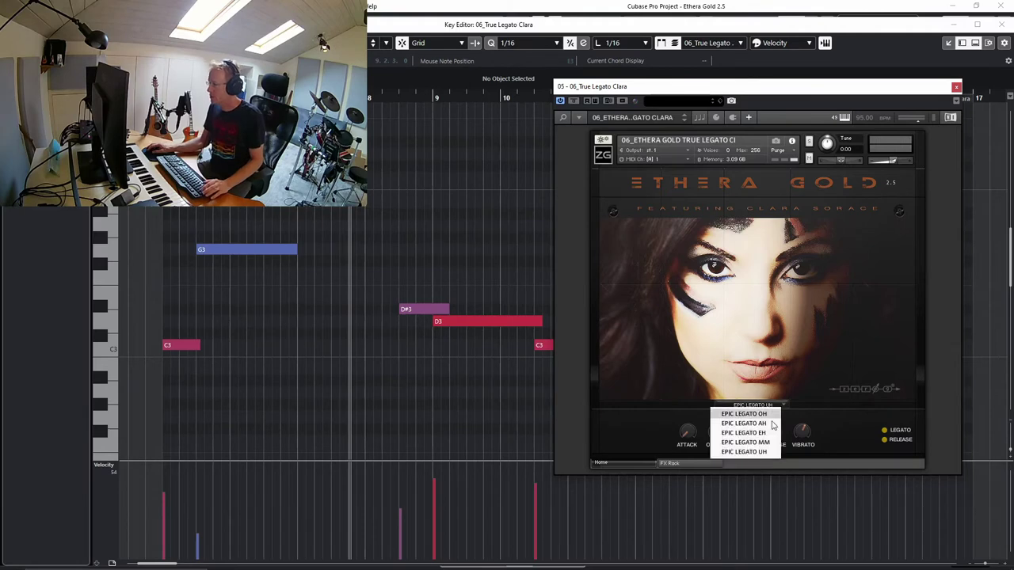
click(745, 442)
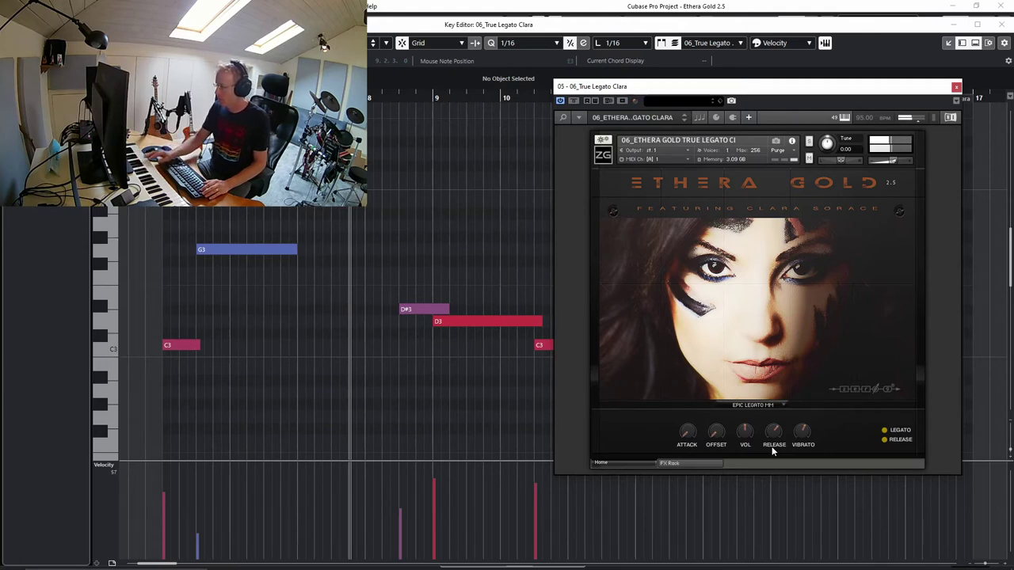
click(775, 410)
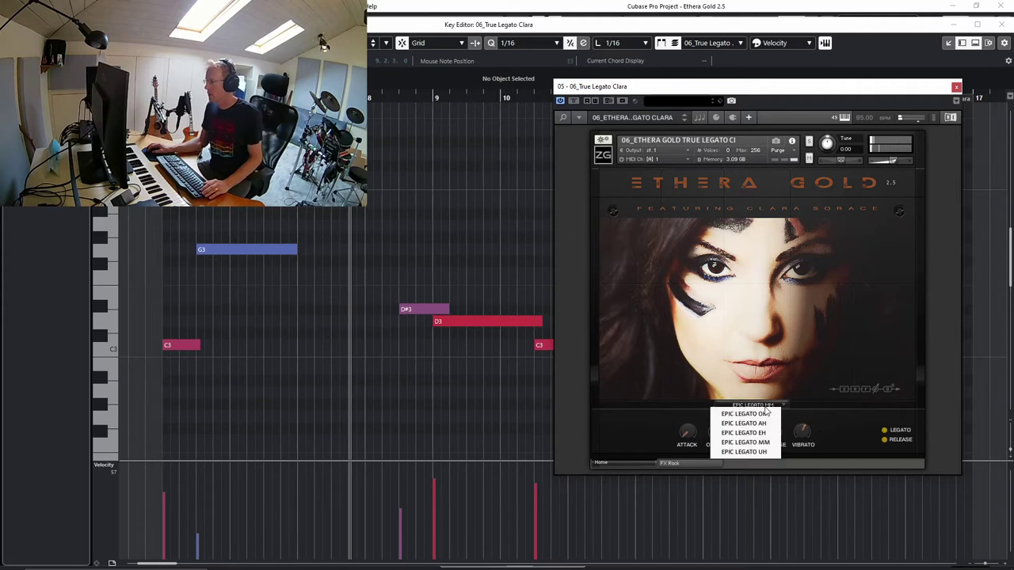
click(764, 452)
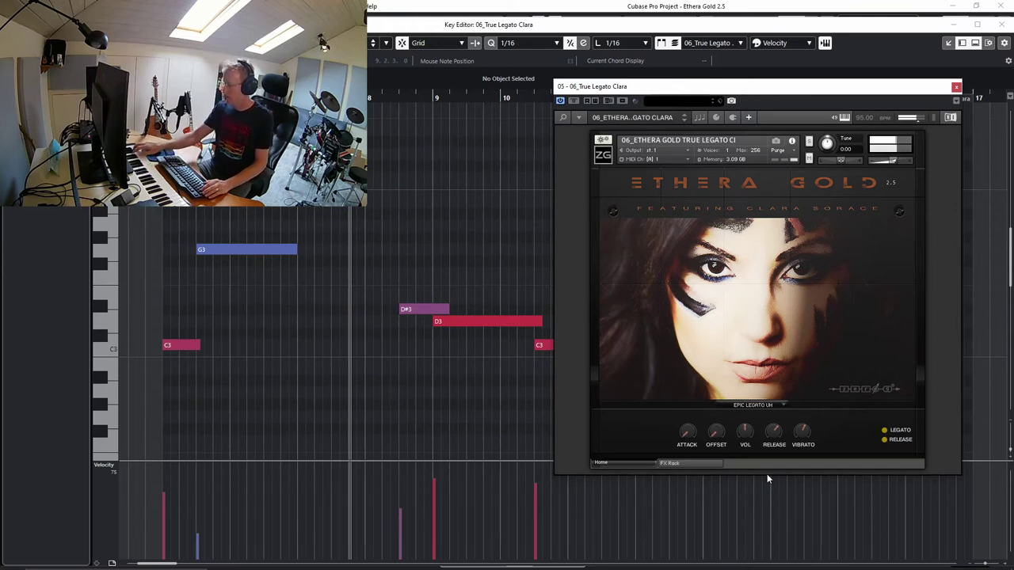
click(756, 406)
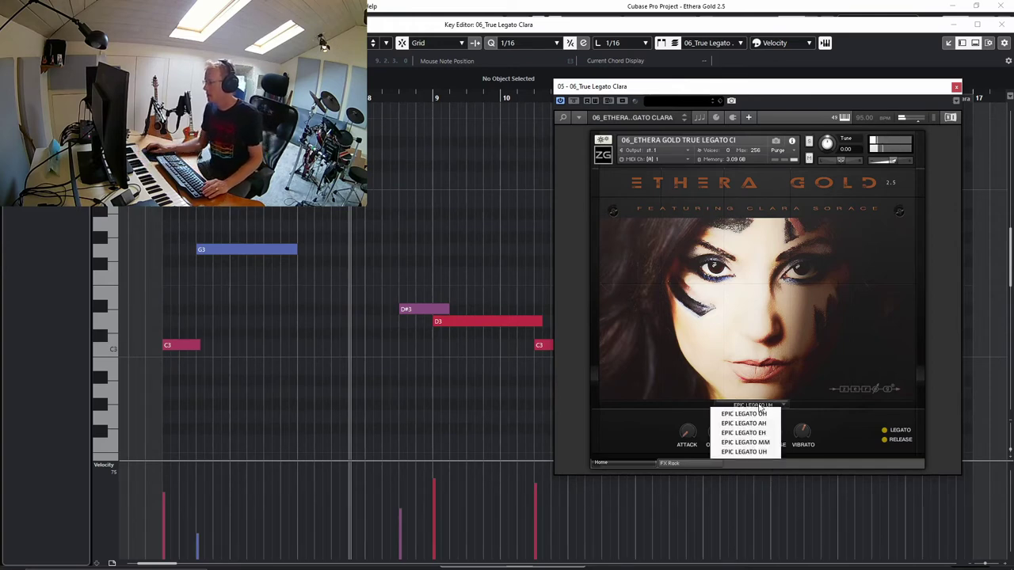
click(759, 414)
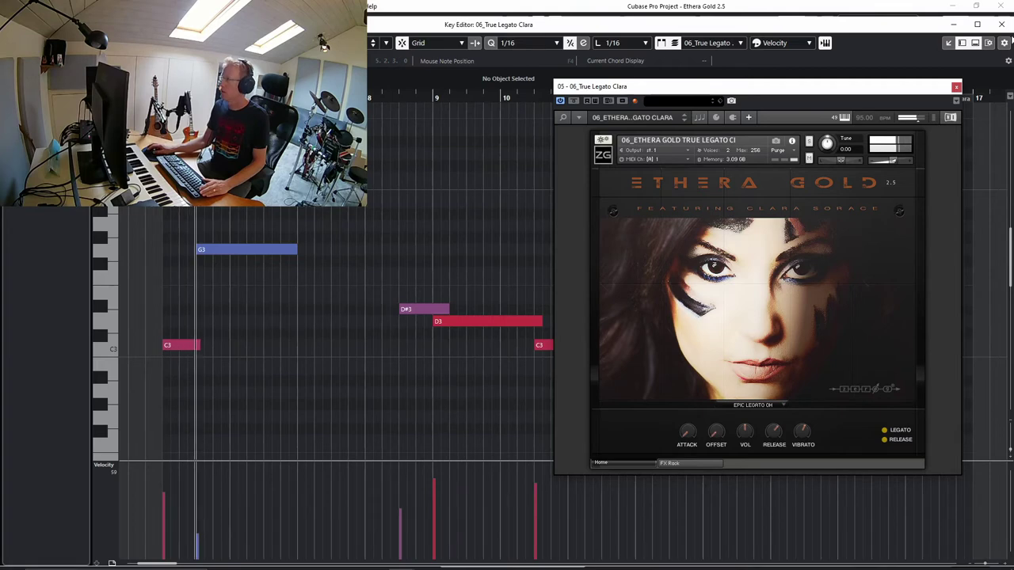
- Return to the project window, unsolo the Clara track to hear it in the full mix, and stop playback
key(ctrl+e)
key(s)
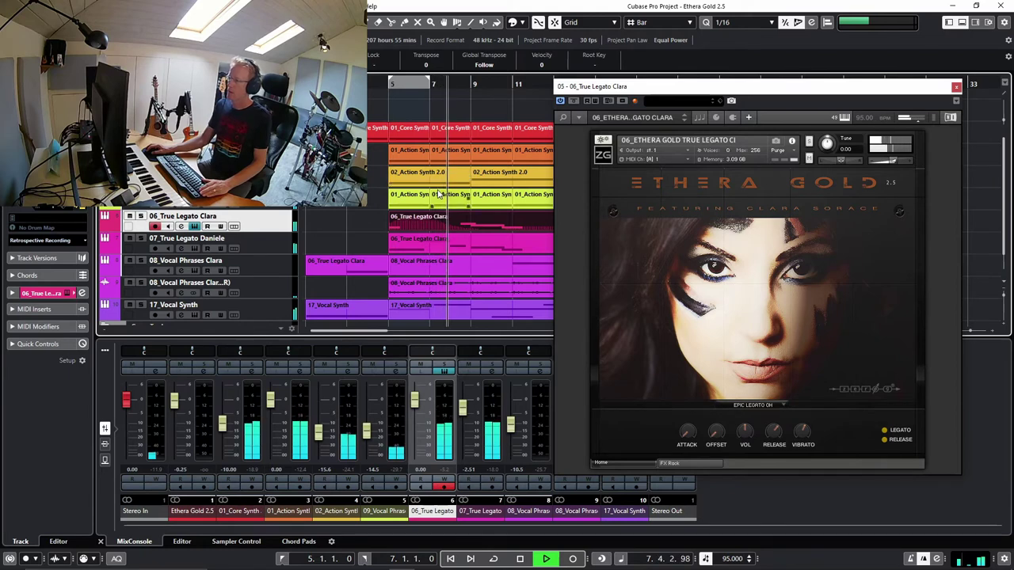
key(space)
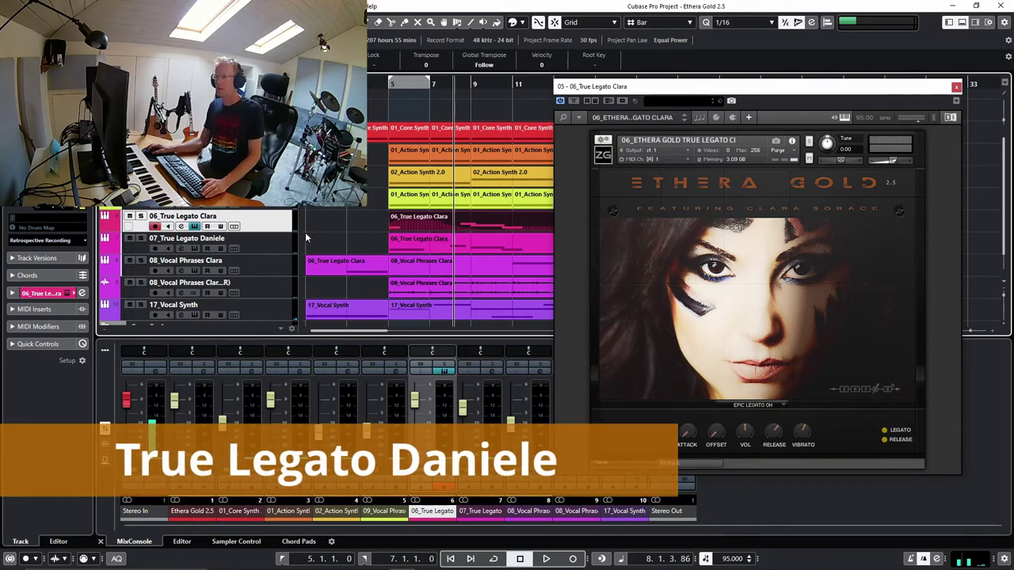
- Select the 07_True Legato Daniele track and open its instrument window in place of the Clara one
click(276, 247)
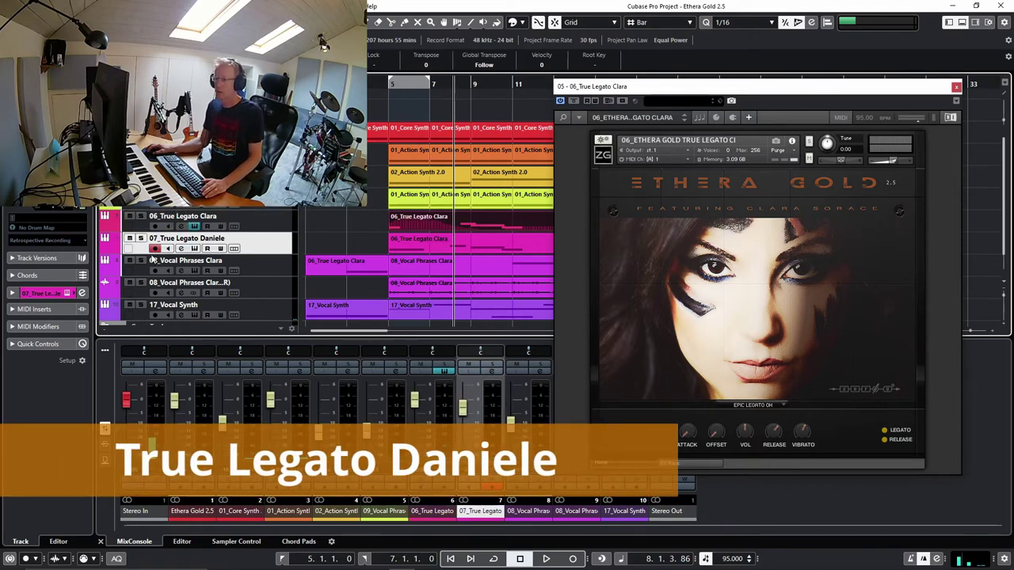
click(195, 248)
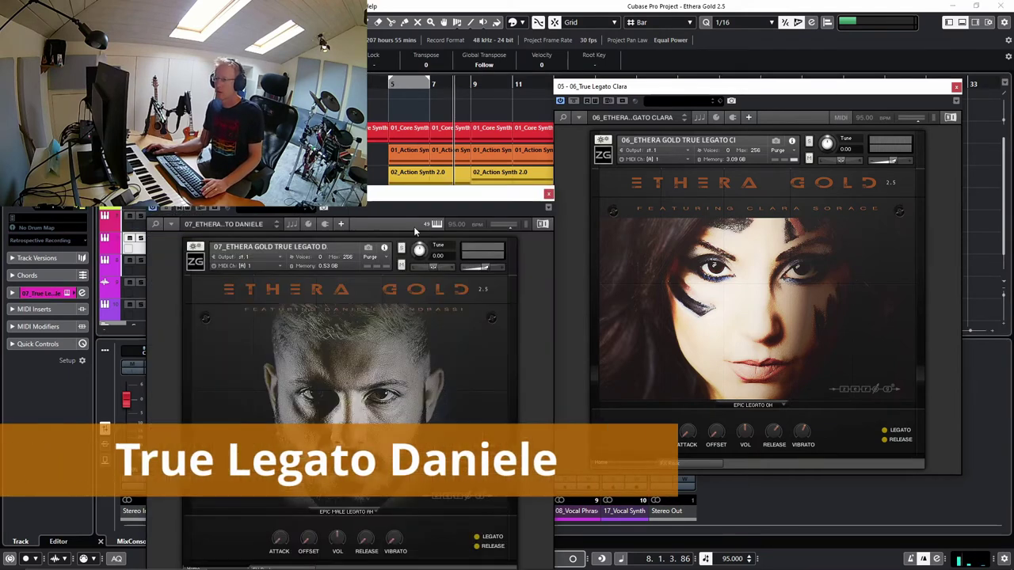
click(956, 87)
drag(375, 201, 777, 139)
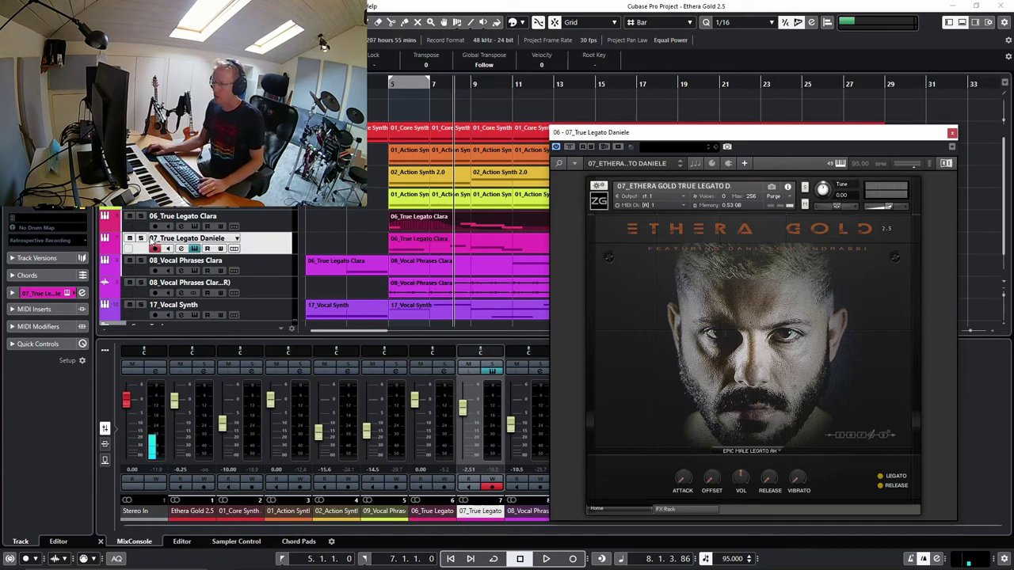
- Solo the 07_True Legato Daniele track and listen to its part from bar 5
click(140, 239)
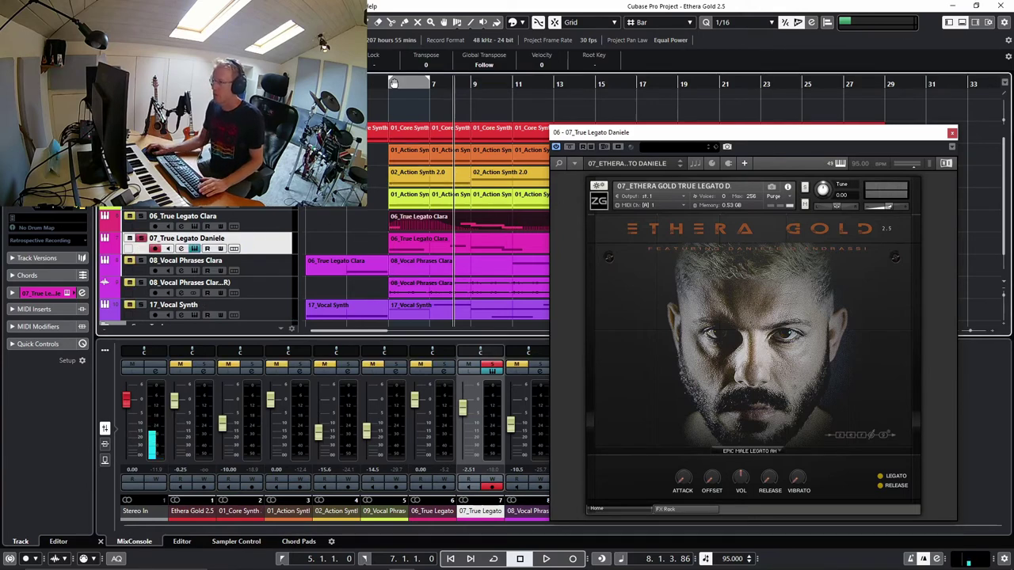
key(space)
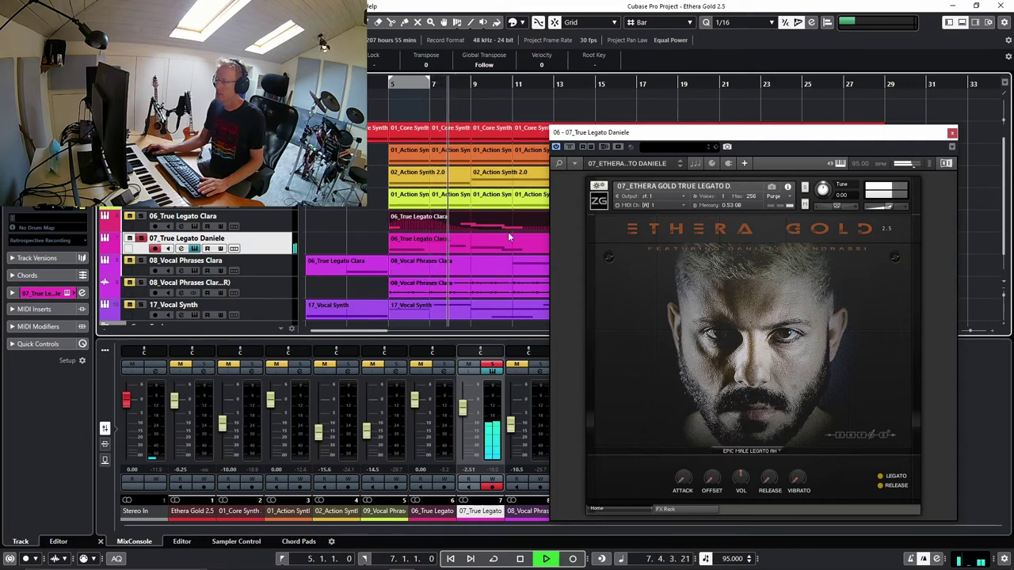
key(space)
- Open the Daniele track's part in a maximized Key Editor without the instrument window, and shorten the first C3 note to about half a bar
double_click(419, 245)
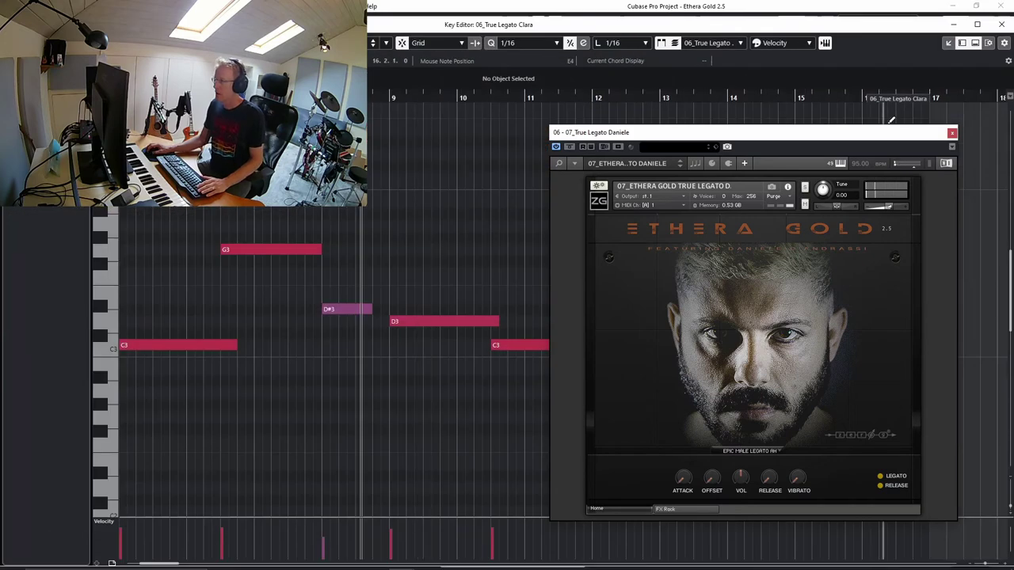
click(951, 132)
double_click(529, 24)
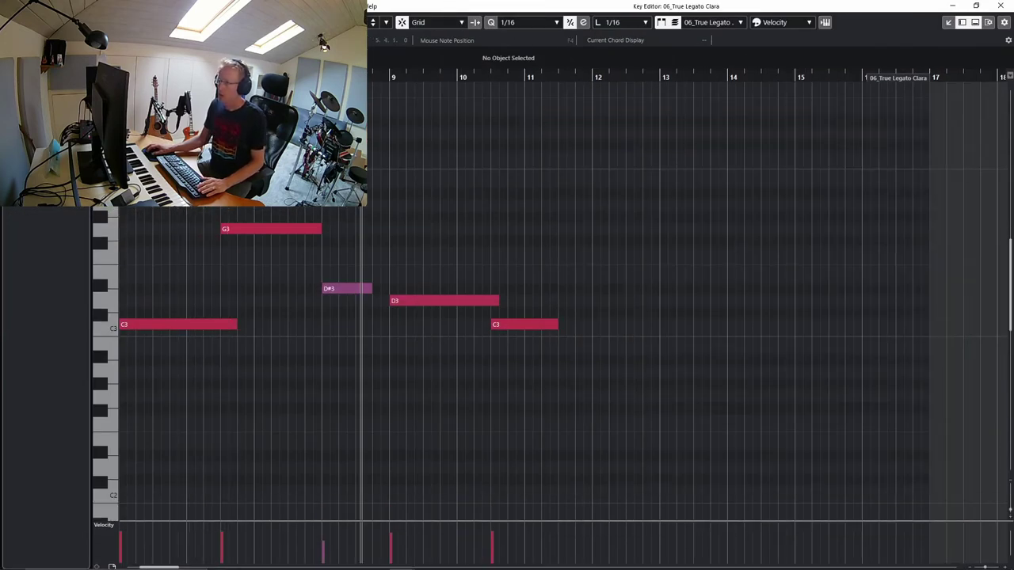
drag(236, 325, 194, 325)
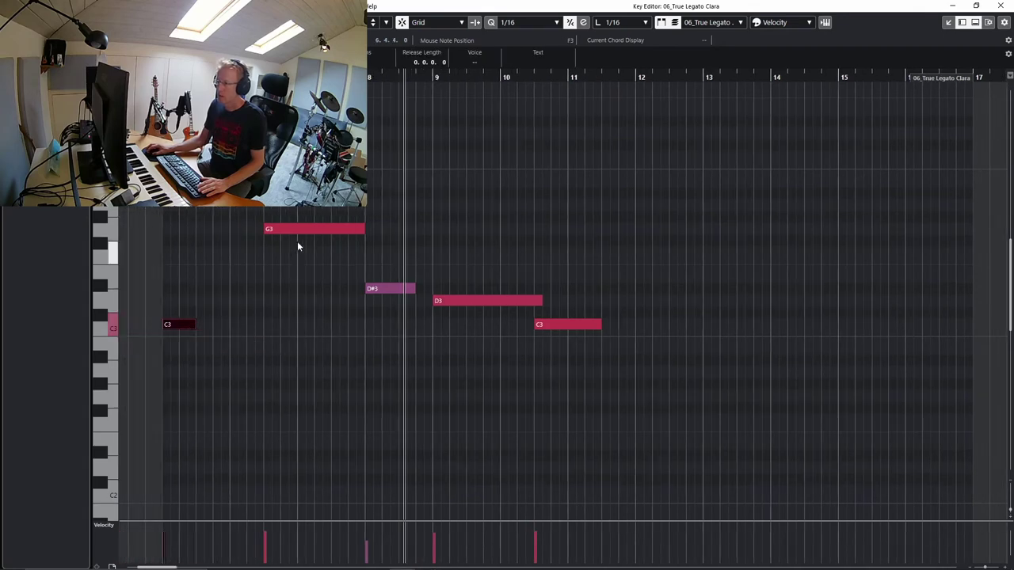
- Move the G3 note back to half a bar after the first C3 and lengthen C3 slightly to overlap it
drag(299, 228, 232, 229)
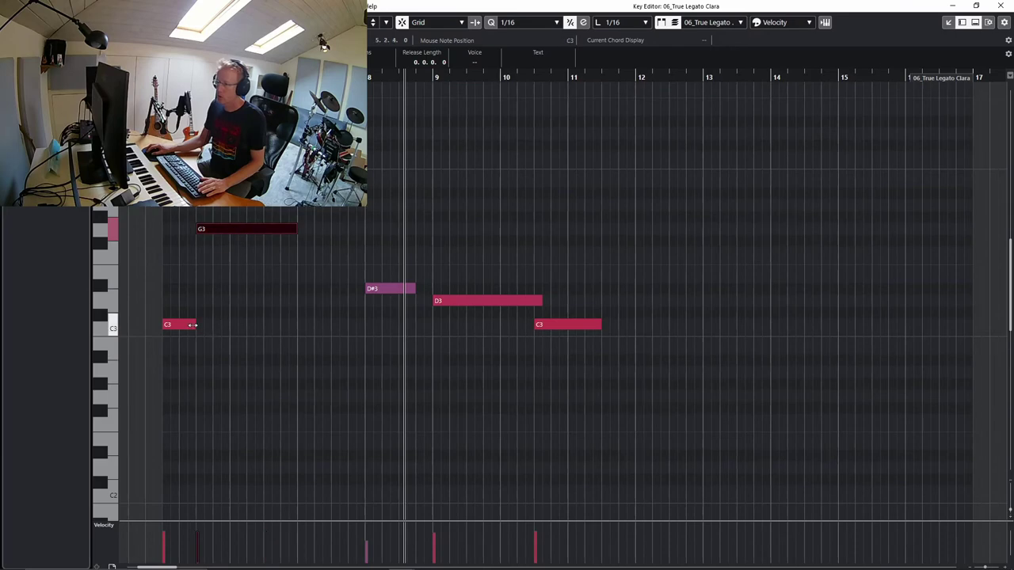
drag(191, 324, 203, 325)
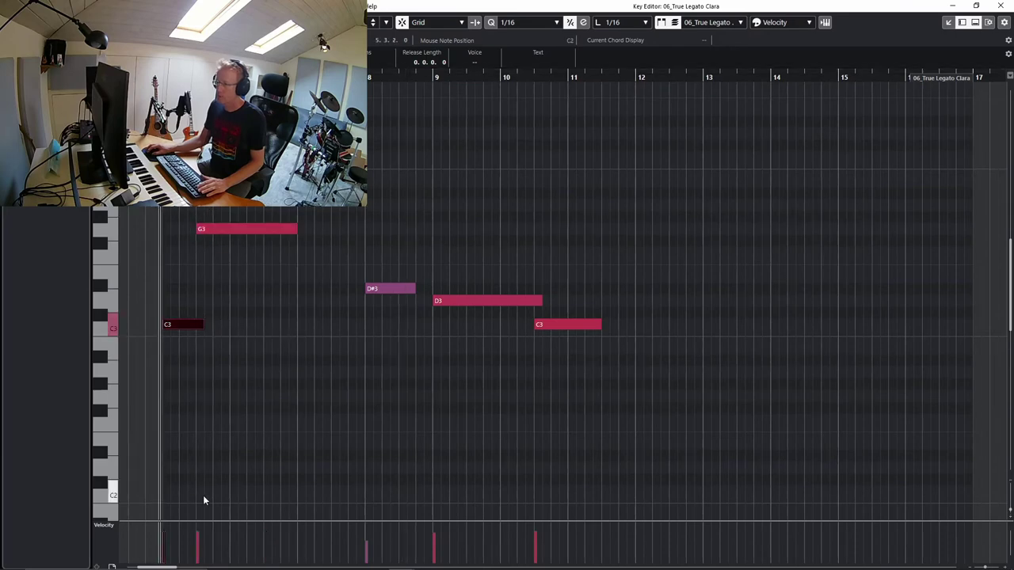
- Enlarge the velocity lane, lower the first C3 note's velocity to under half and raise the G3 note's velocity to the maximum
drag(214, 520, 219, 421)
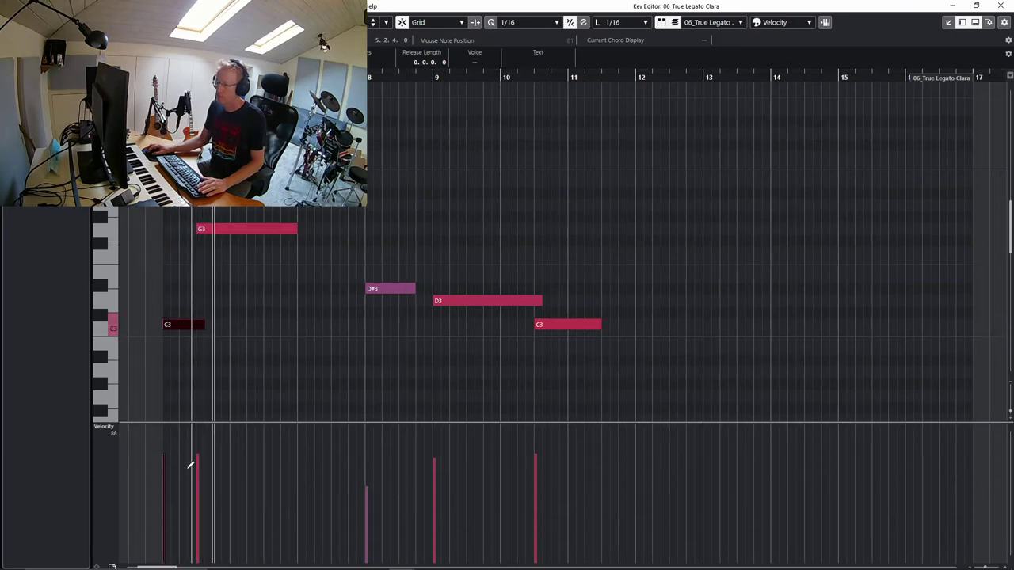
drag(192, 491, 205, 429)
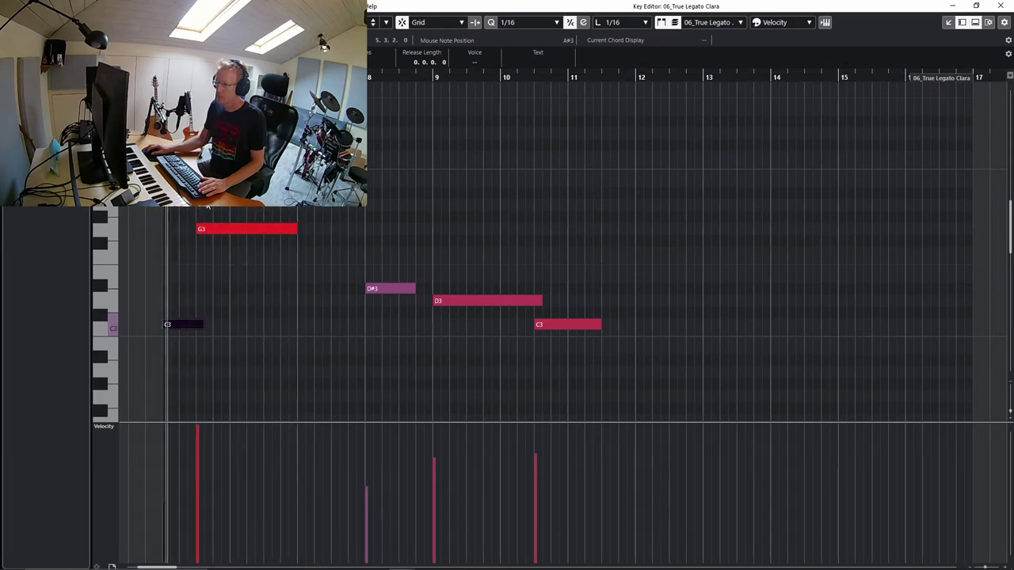
click(272, 237)
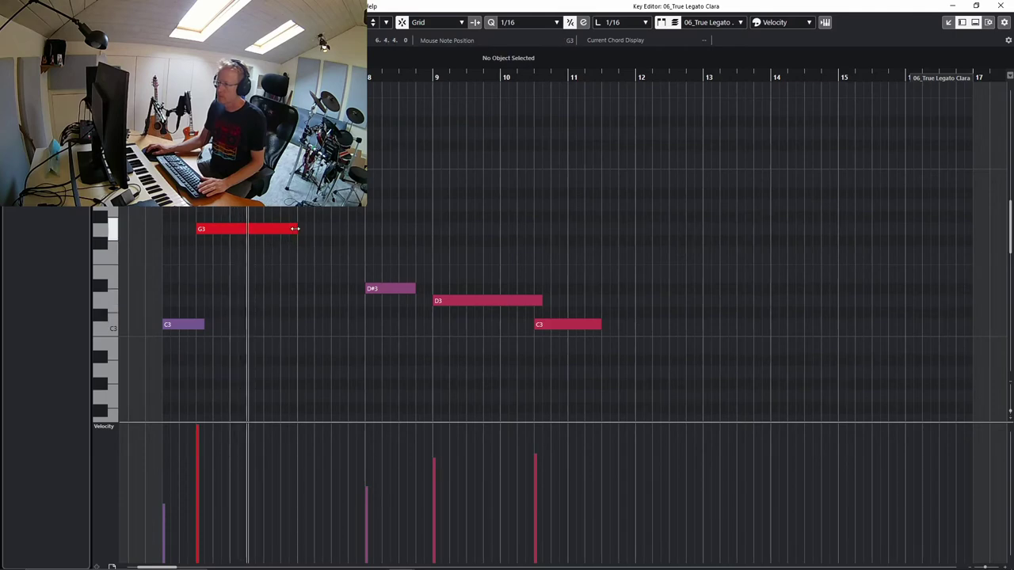
- Shorten the G3 note to just over half a bar, add an overlapping A3 note from bar 6, and play back the phrase
mouse_move(294, 228)
mouse_down()
mouse_move(233, 238)
mouse_move(234, 208)
mouse_move(299, 211)
mouse_up()
key(space)
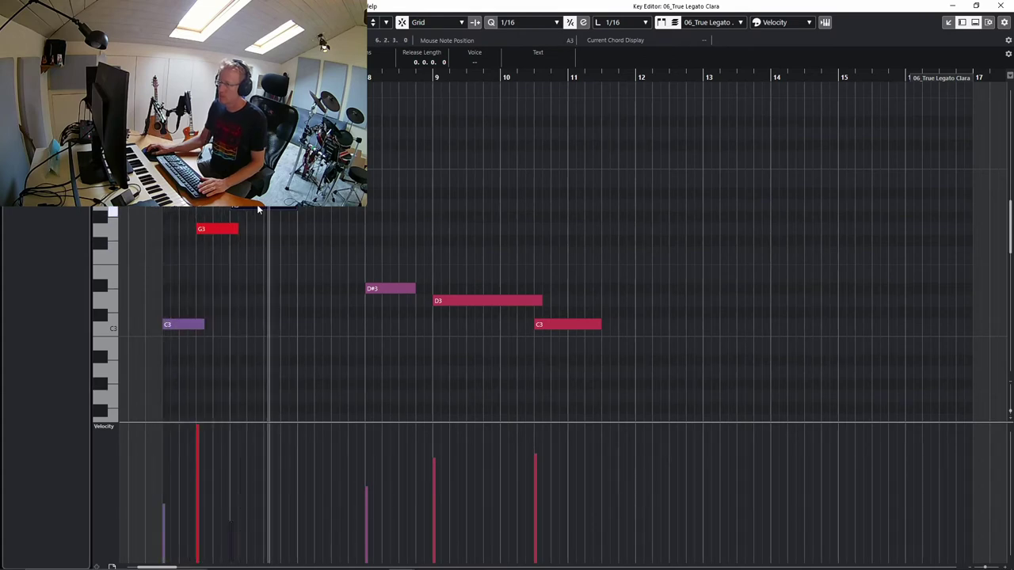
key(space)
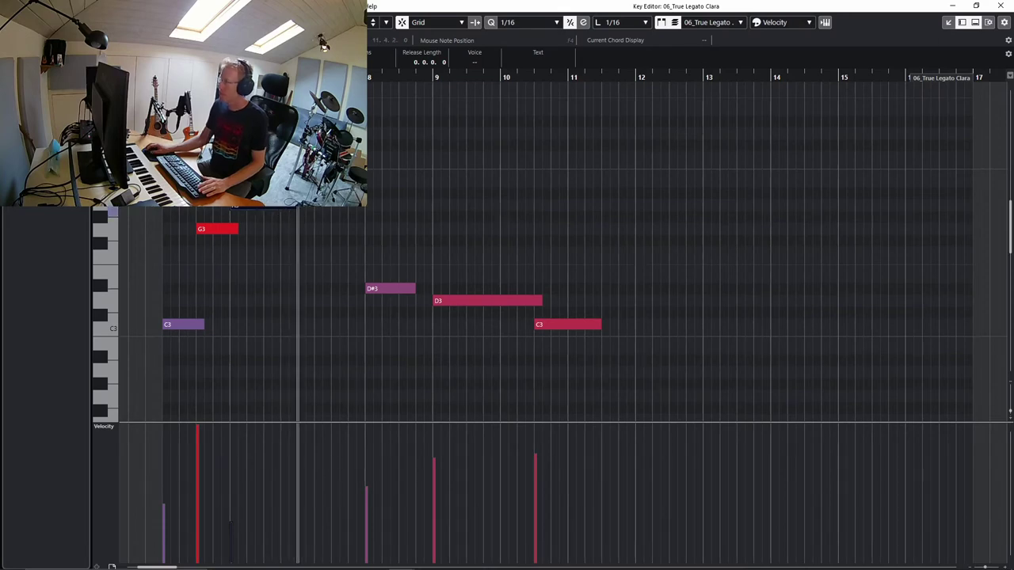
- Close the Key Editor, open the Daniele track's instrument, and check which vocal articulations it offers
click(1000, 5)
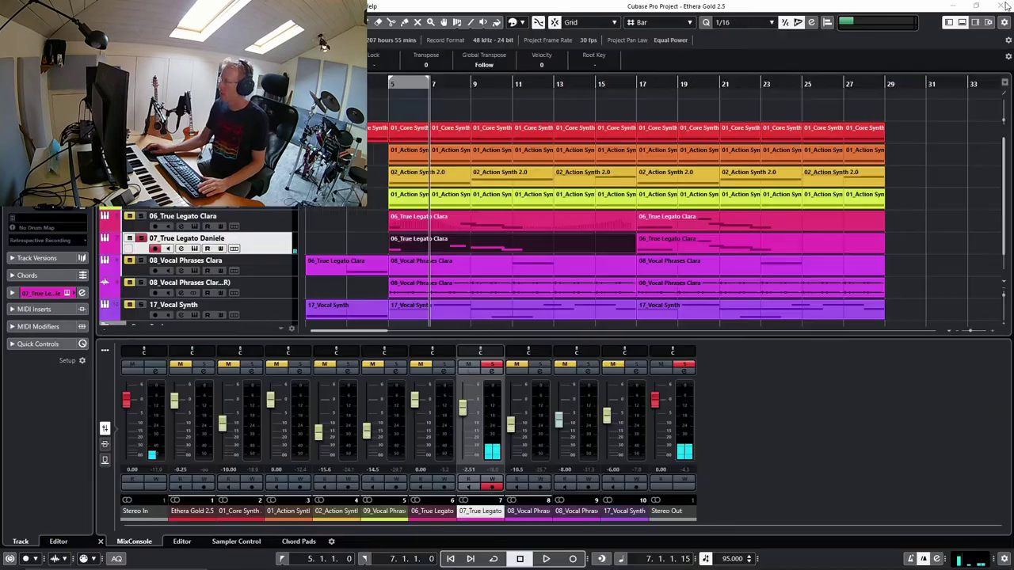
click(195, 249)
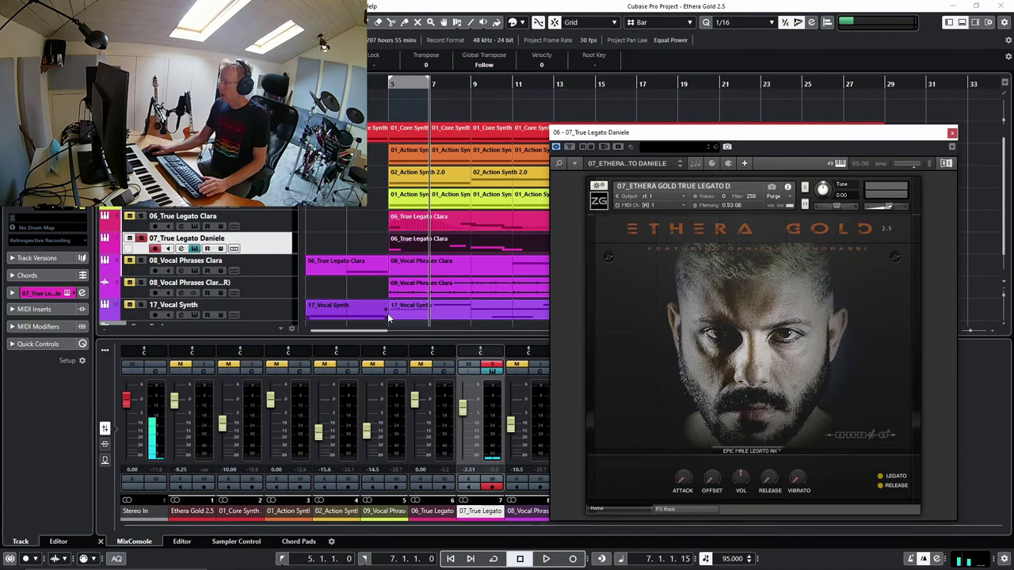
click(776, 451)
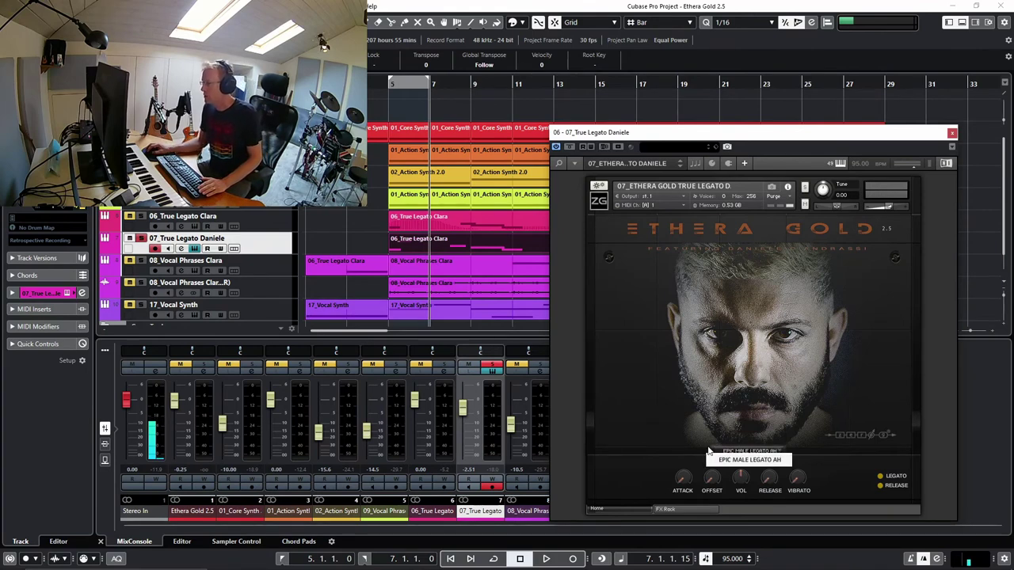
click(638, 473)
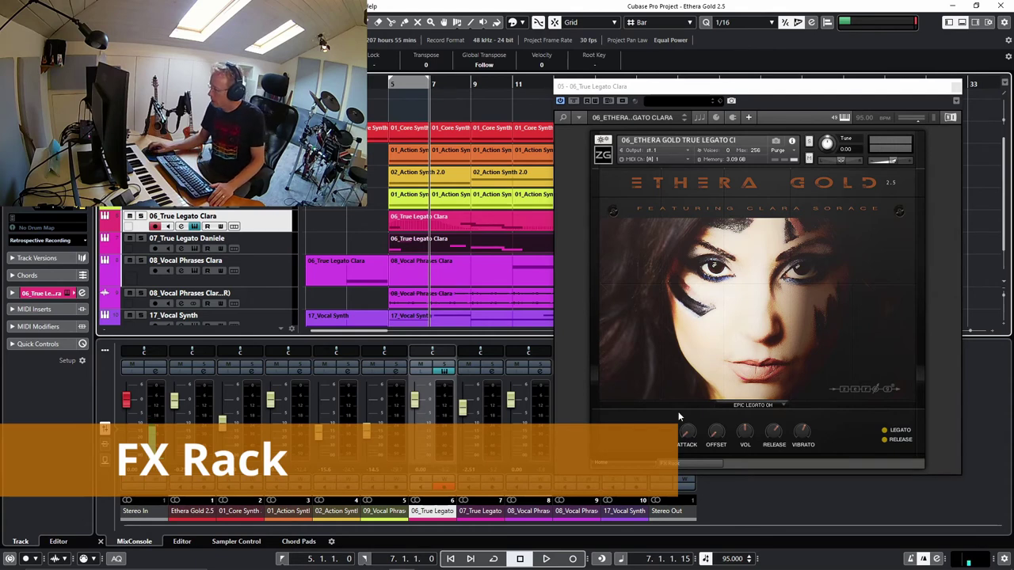
- Show the Clara instrument's FX Rack and enable its Modulator as a Flanger
click(676, 464)
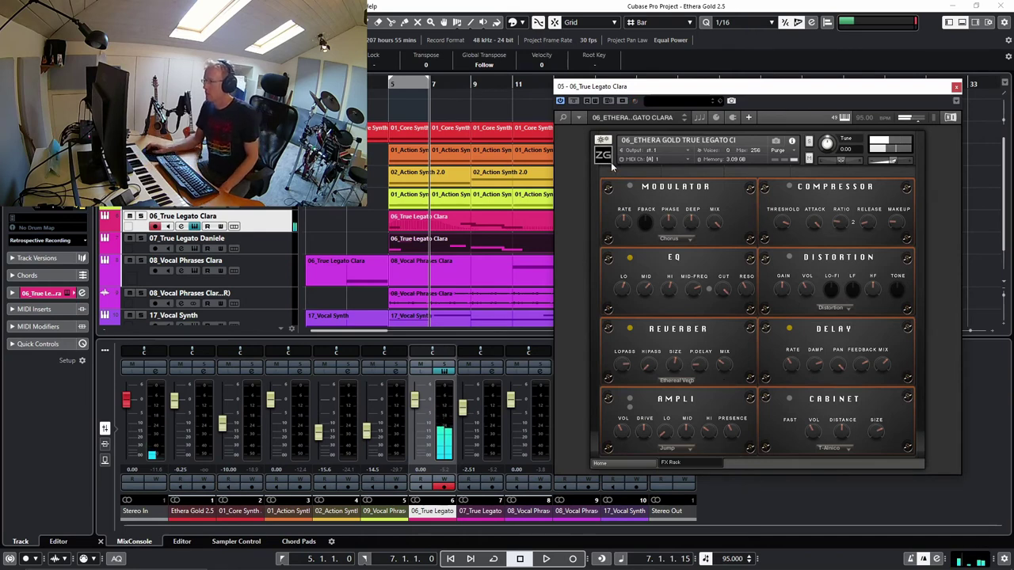
click(628, 188)
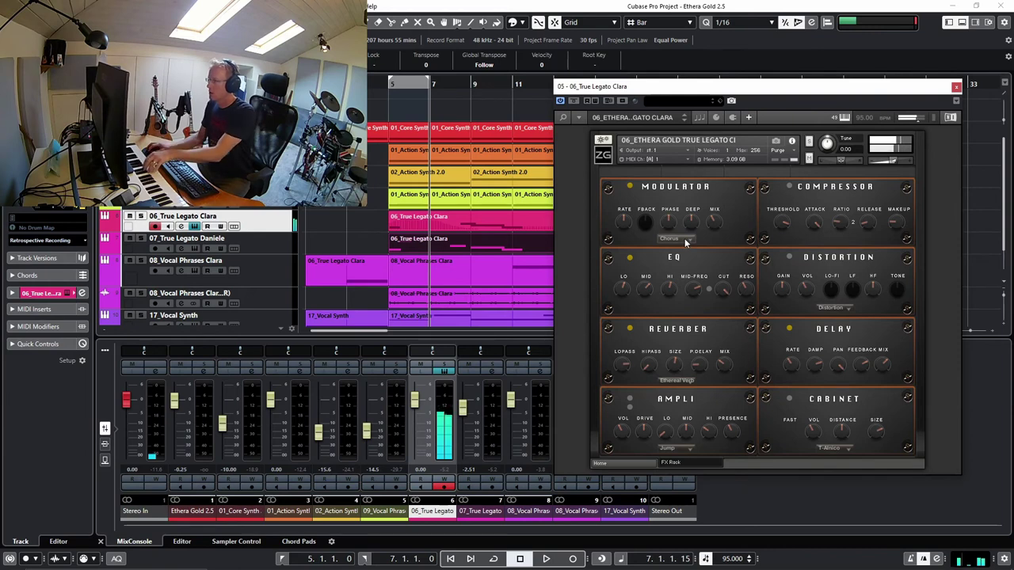
click(684, 238)
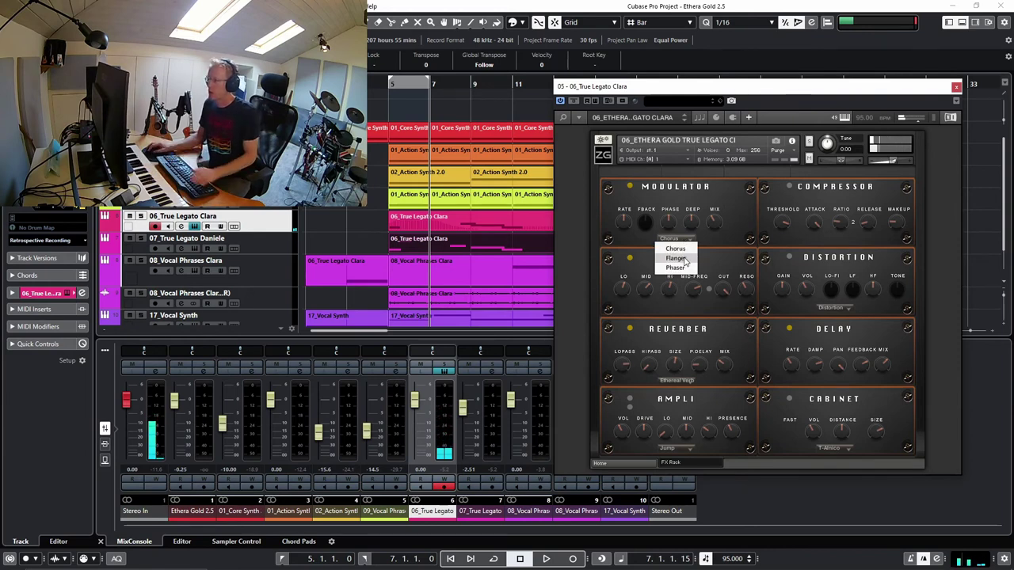
click(686, 260)
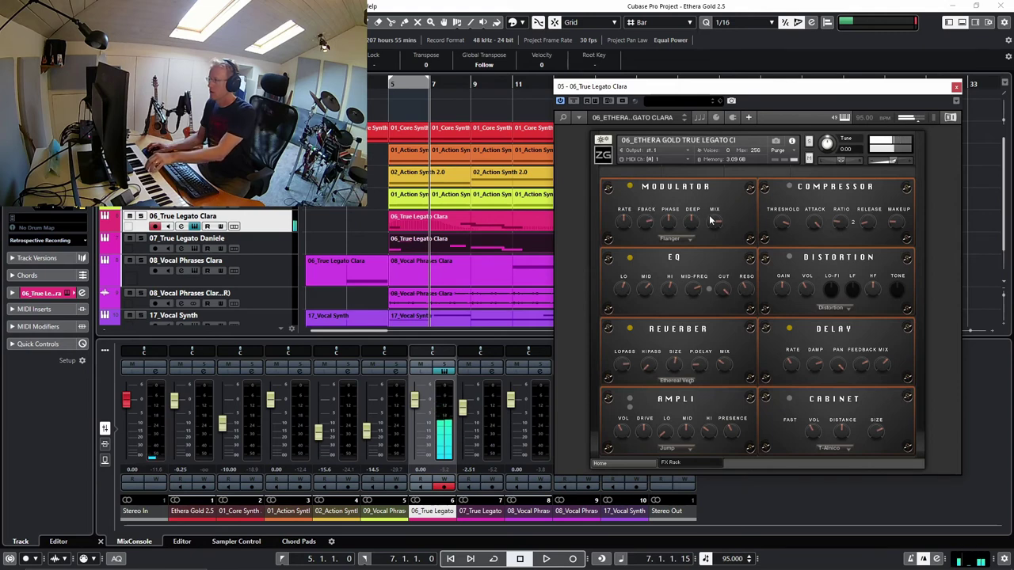
- Try the Distortion effect and switch it back off, and raise the Compressor's ratio to 3
click(789, 256)
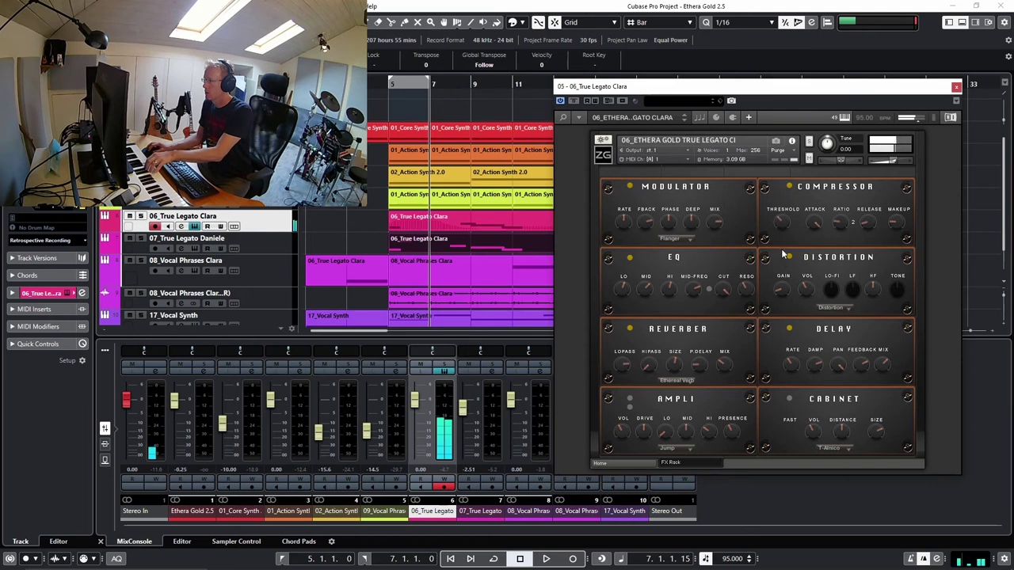
drag(838, 227, 840, 215)
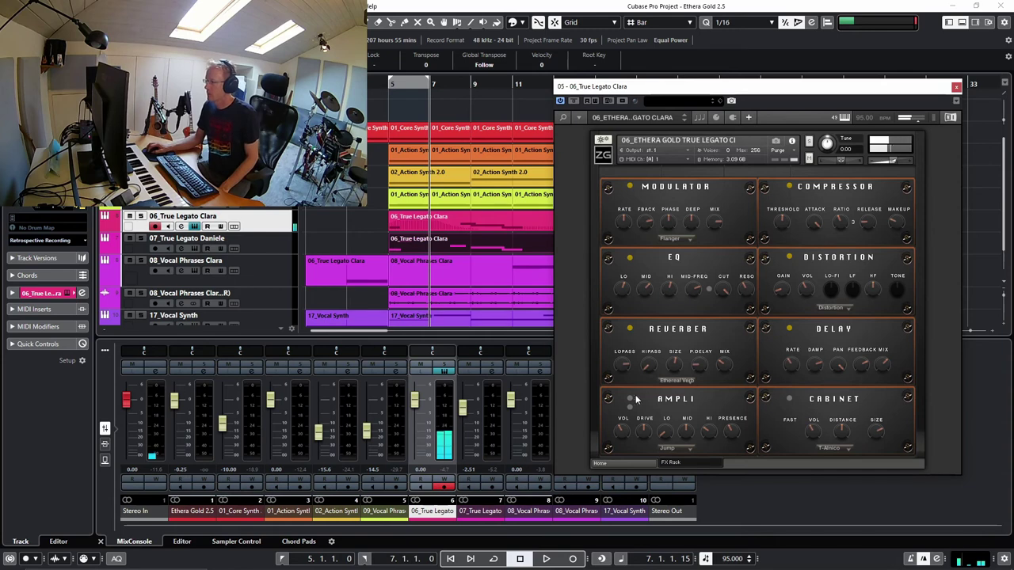
click(789, 257)
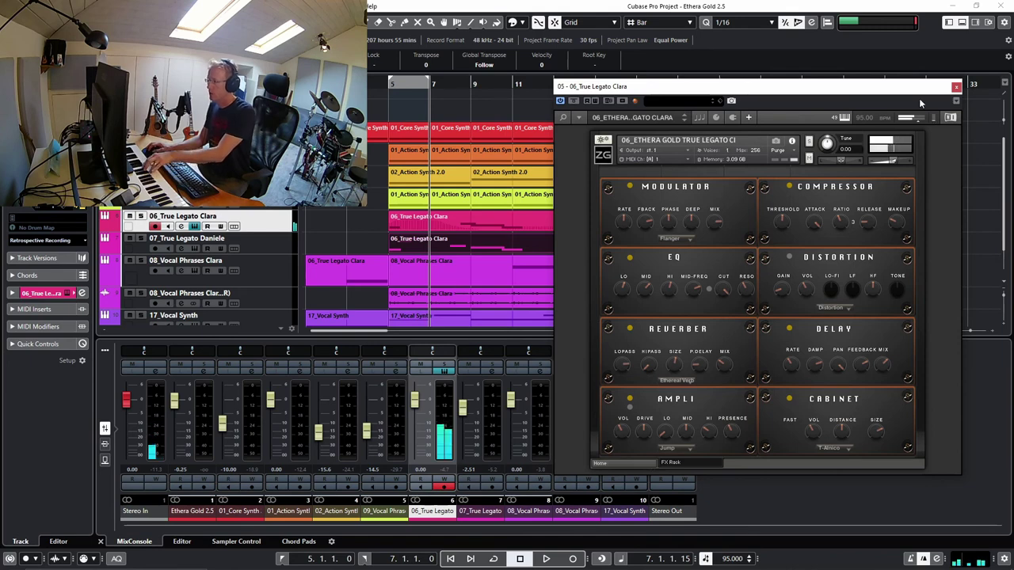
- Replace the Clara instrument window with the one of 07_True Legato Daniele and show its FX Rack
click(956, 86)
click(273, 245)
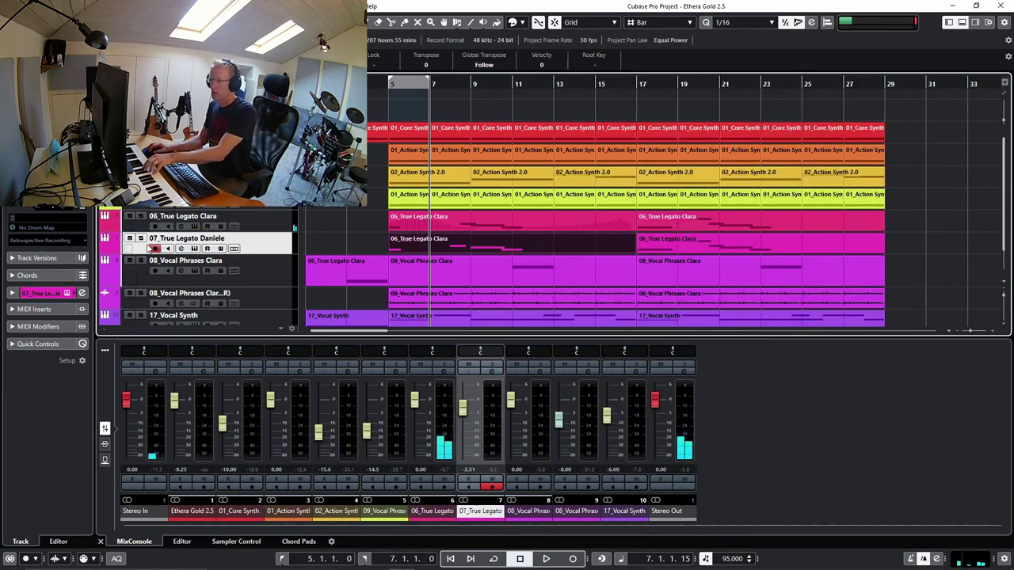
click(194, 248)
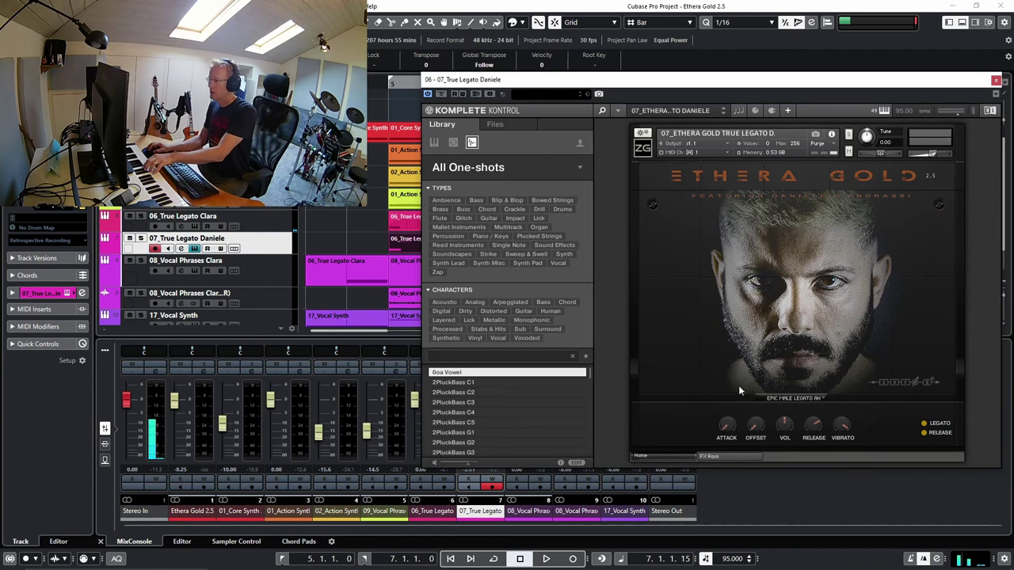
click(750, 453)
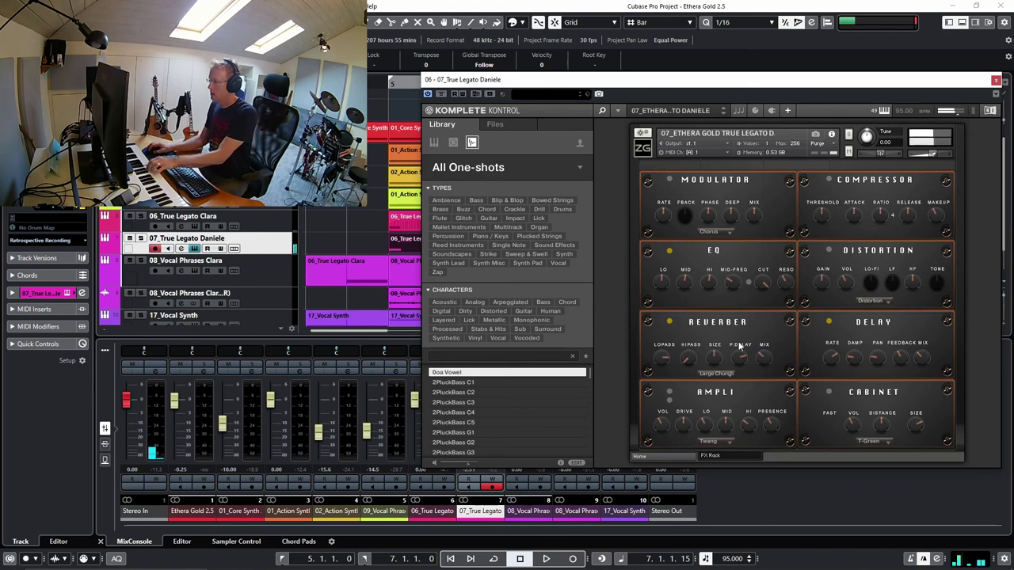
- Enable the Modulator on the Daniele instrument with the Chorus type
click(669, 181)
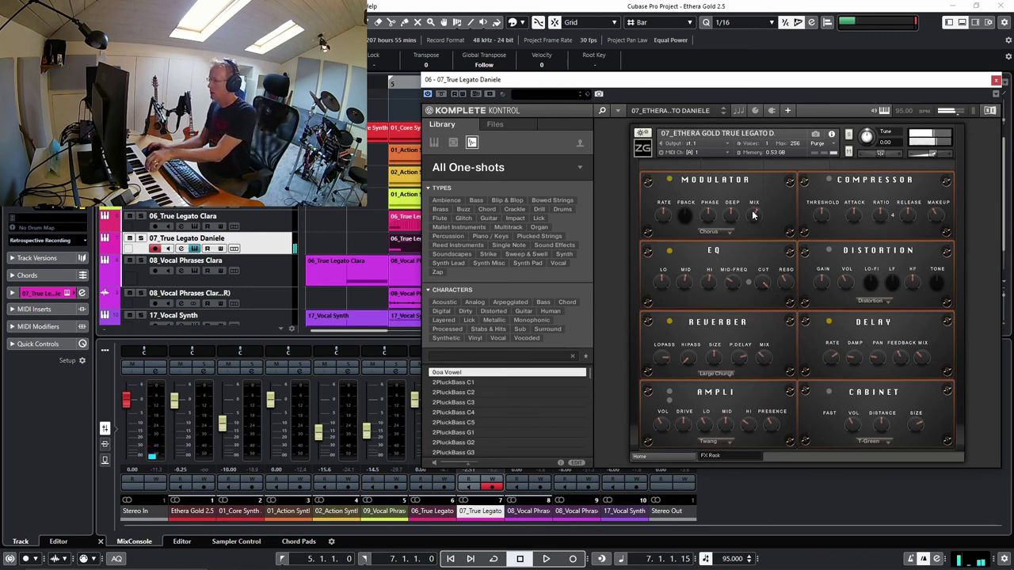
click(709, 231)
click(715, 243)
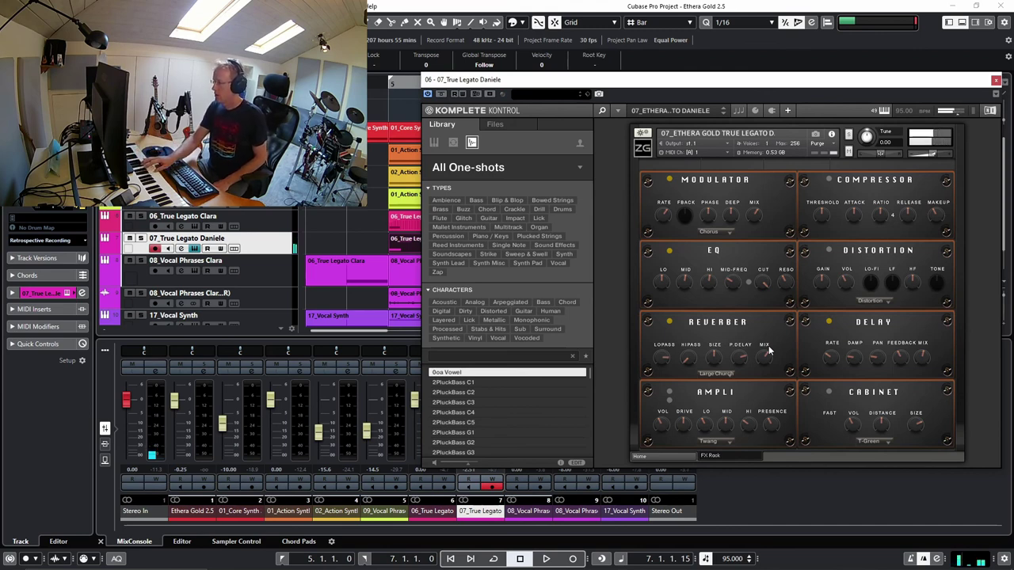
- Enable the Cabinet effect on the Daniele instrument and choose the T-Alnico model
click(829, 392)
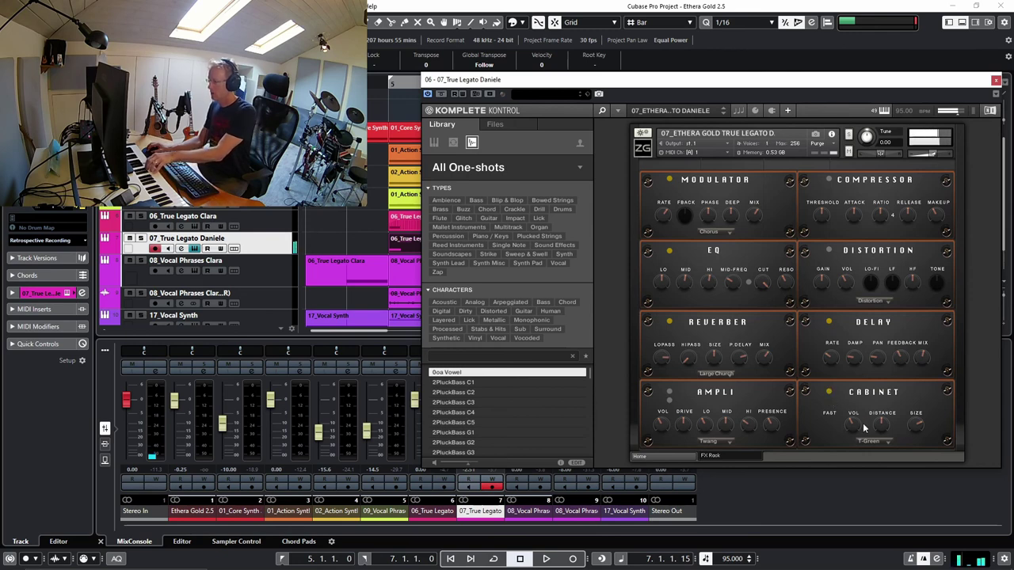
click(886, 442)
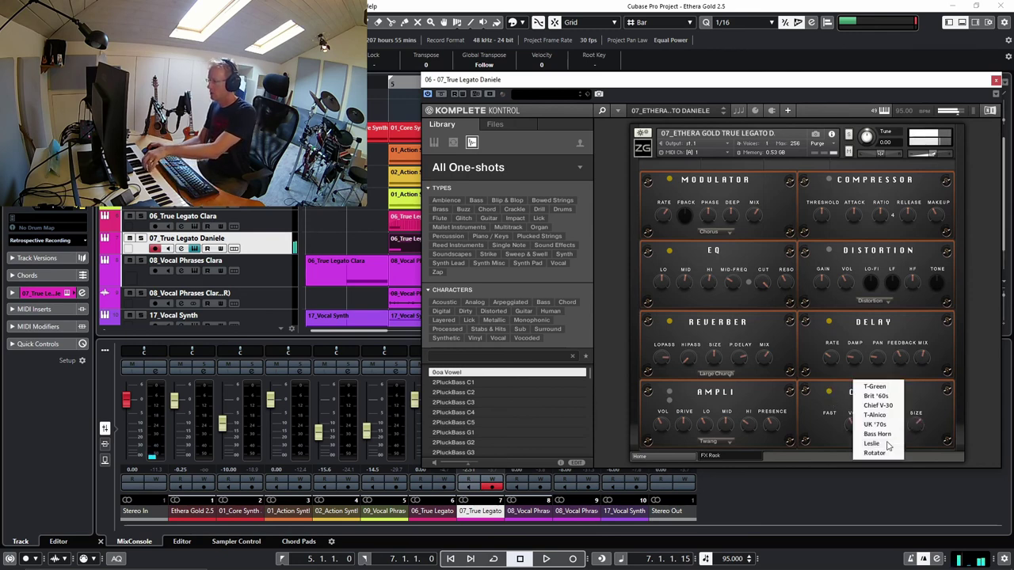
click(879, 418)
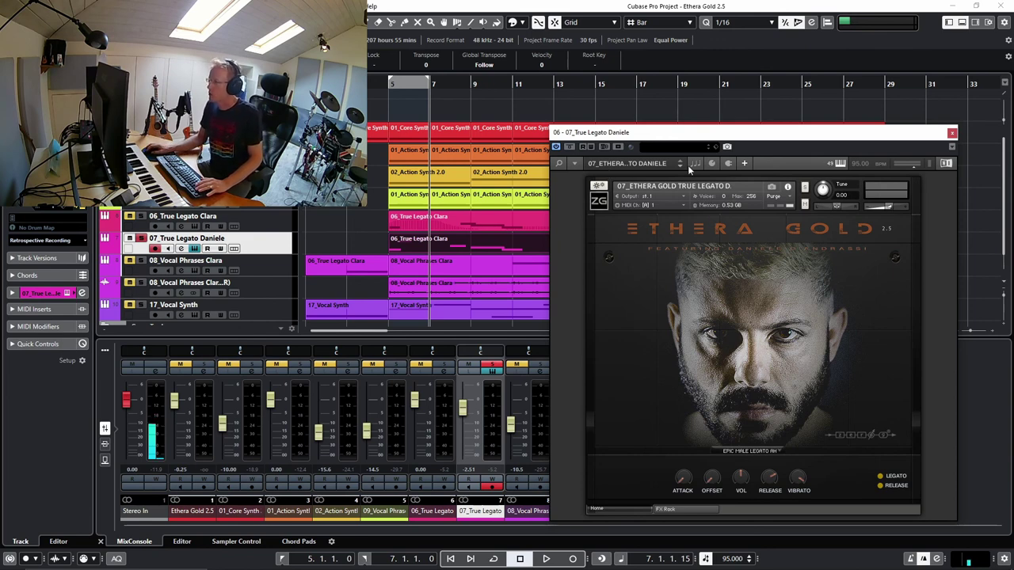
- Show the instrument's file browser, move its window fully into view, and look through the Ethera Gold 2.5 instrument files
click(562, 164)
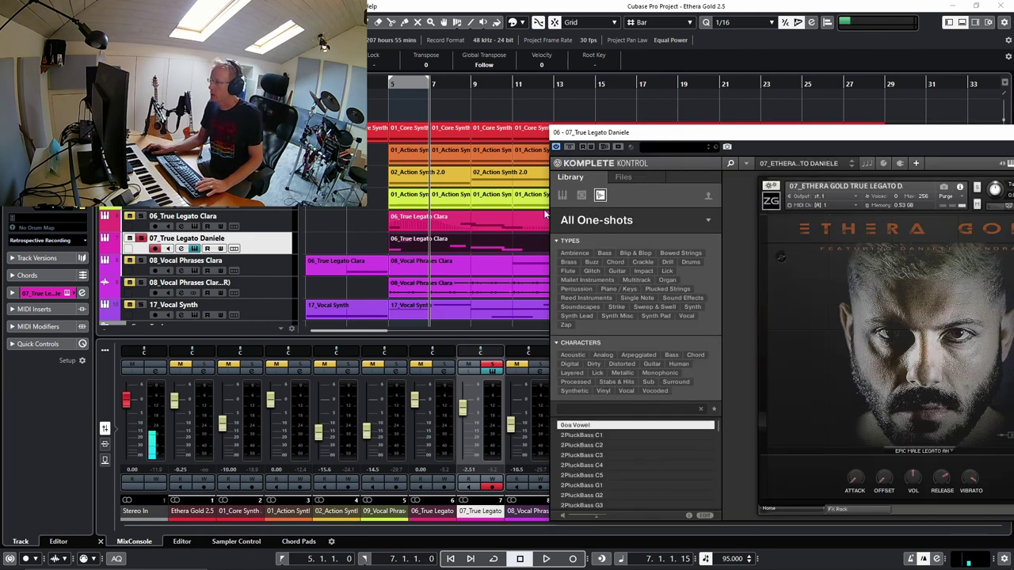
click(628, 178)
drag(642, 137, 514, 84)
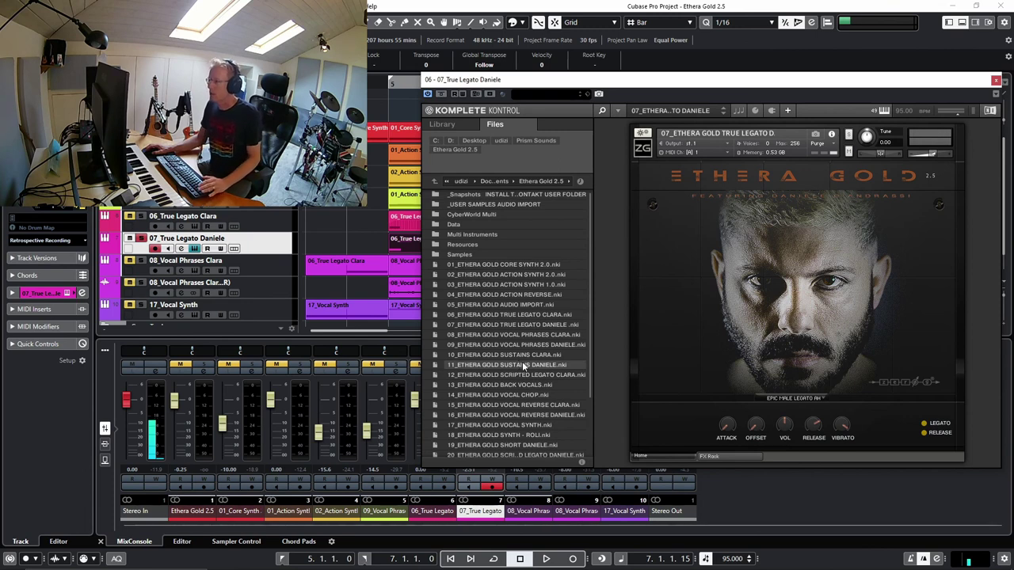
scroll(522, 365, down, 1)
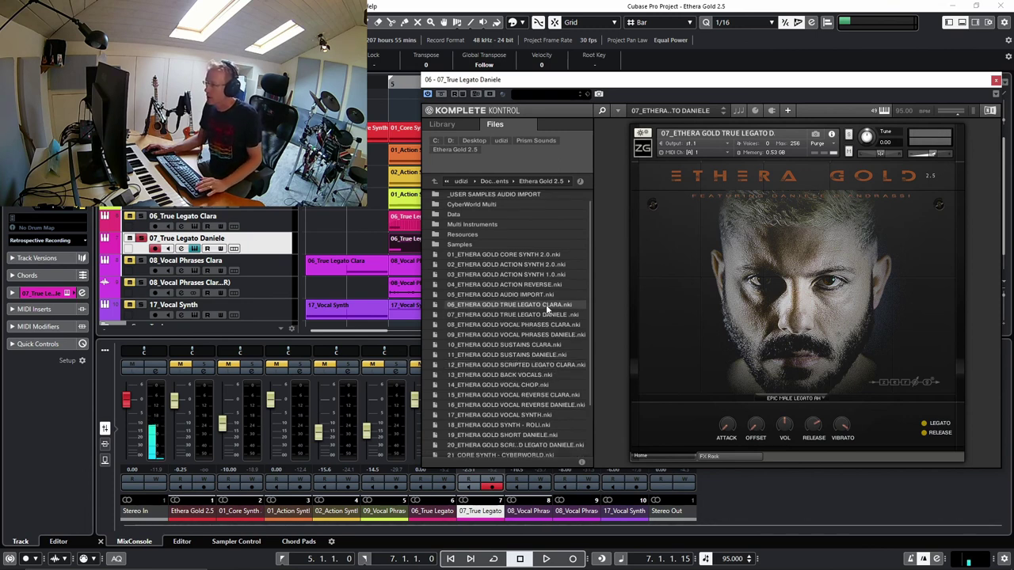